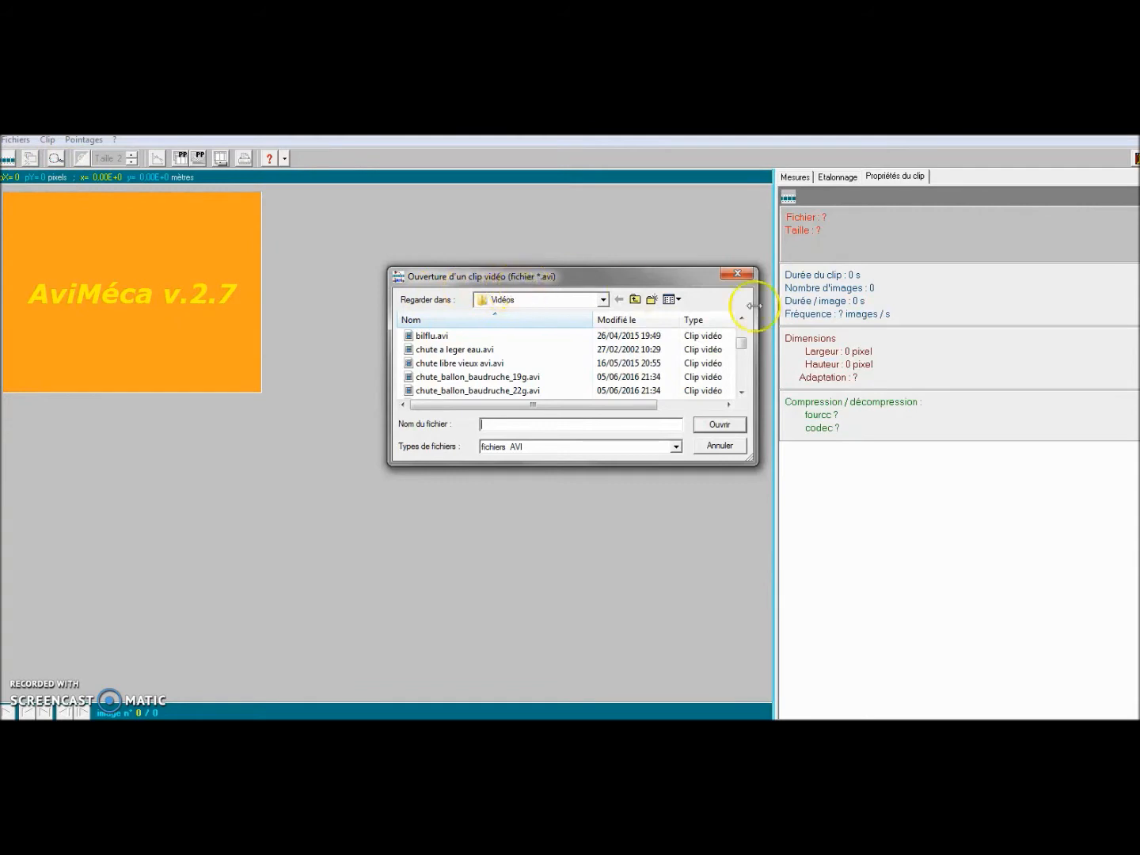
- Open the video clip "chute libre vieux avi.avi" from the Vidéos folder
drag(742, 352, 505, 378)
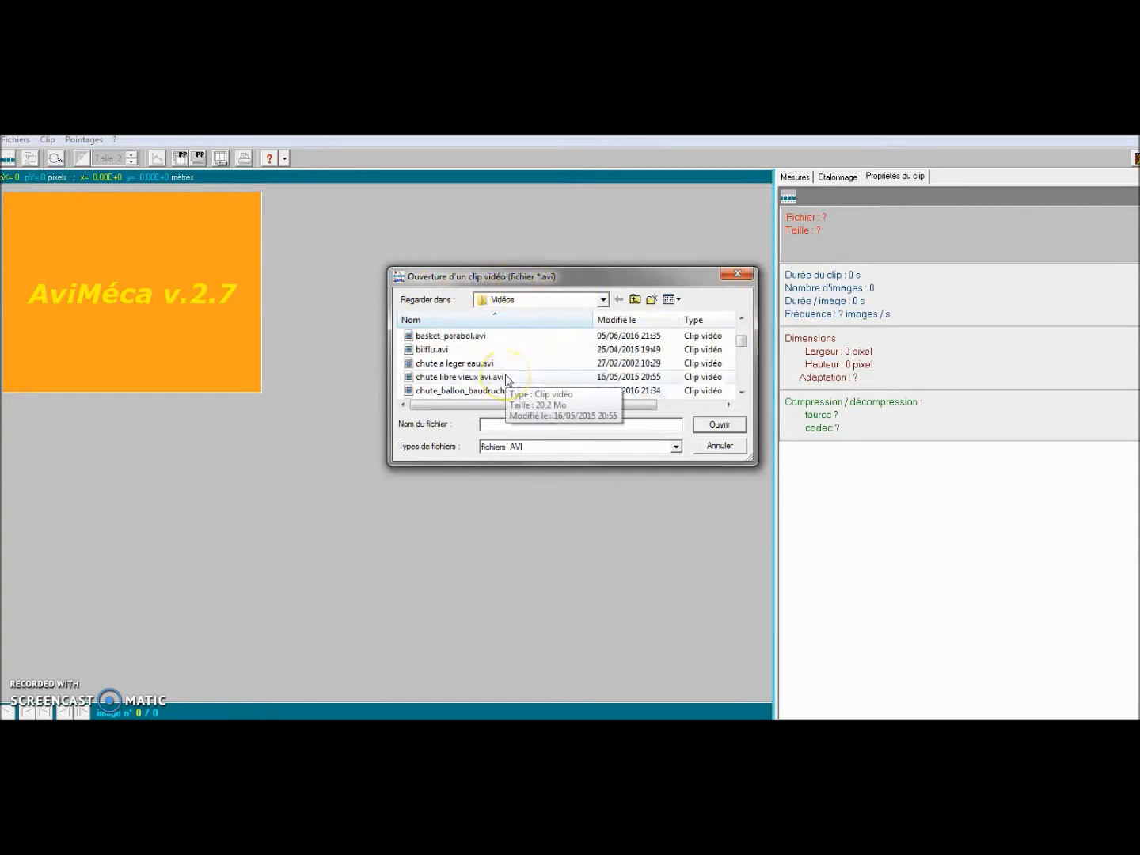
click(505, 379)
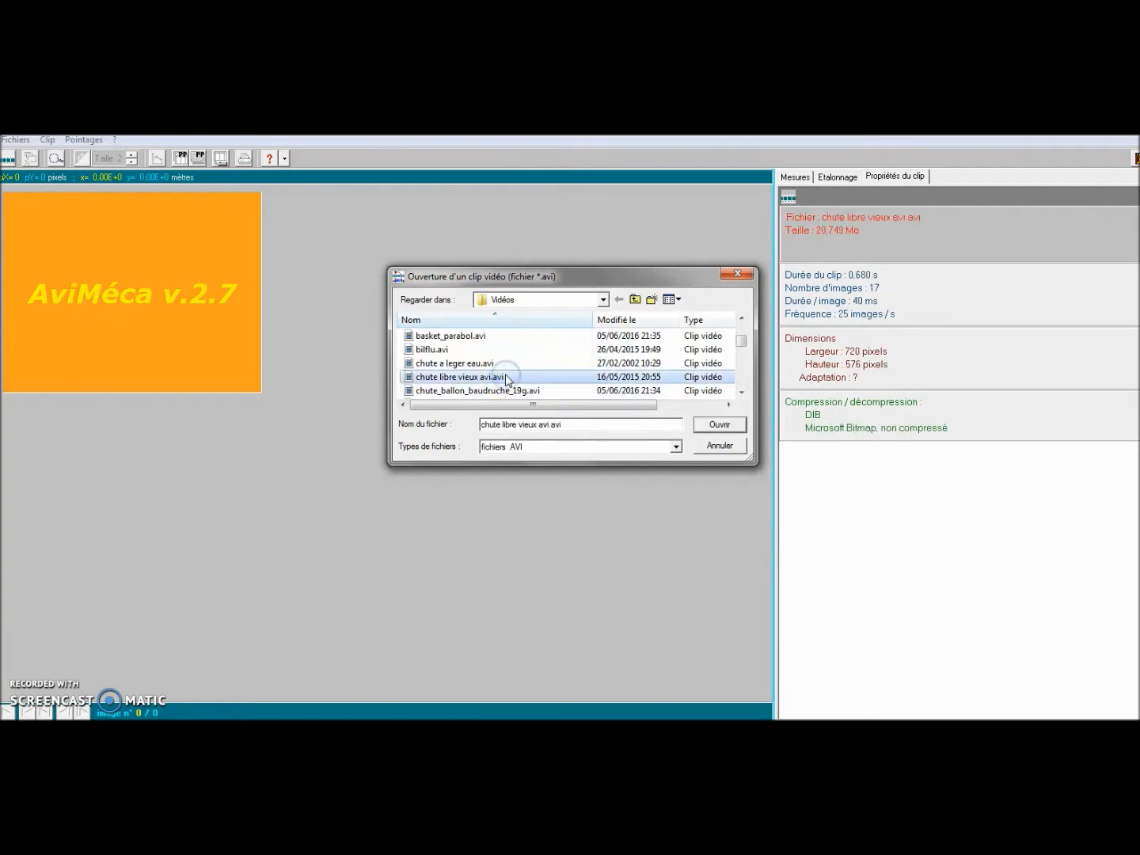
click(720, 426)
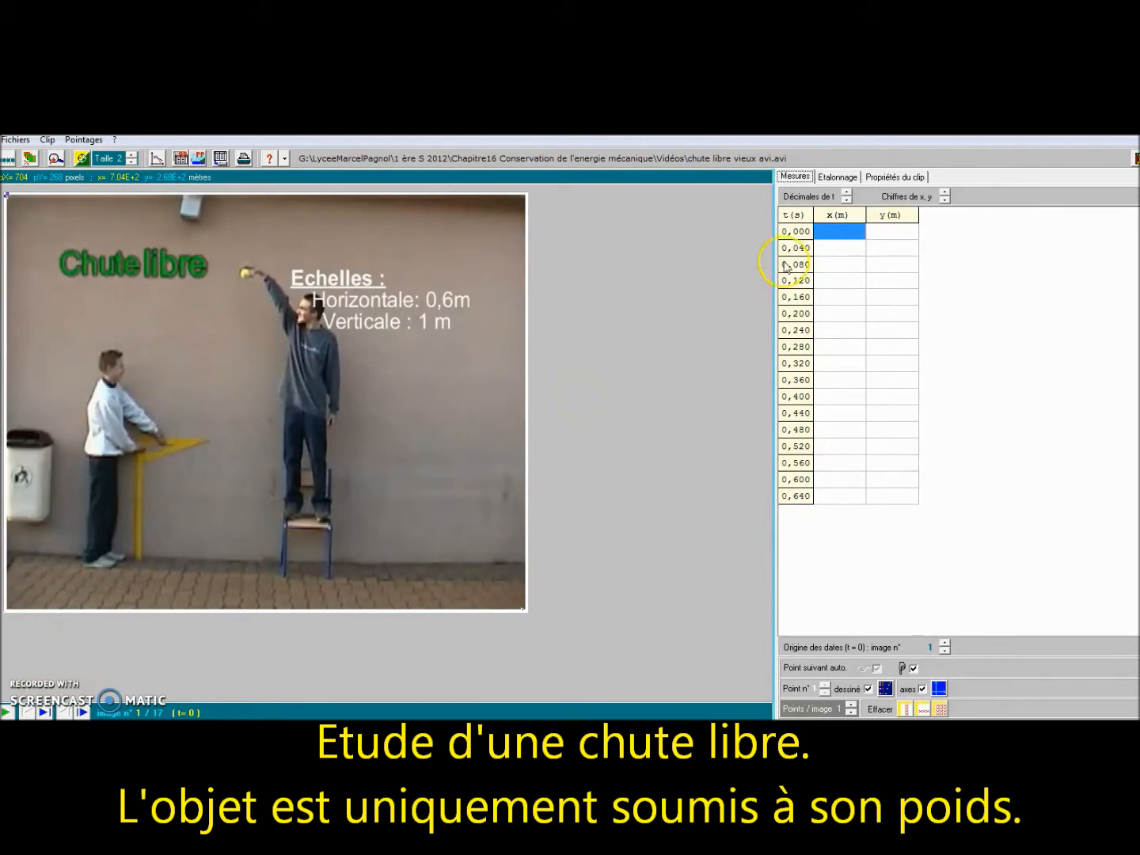
- Place the origin of the calibration axes at ground level, at the foot of the wall between the boy and the chair
click(840, 176)
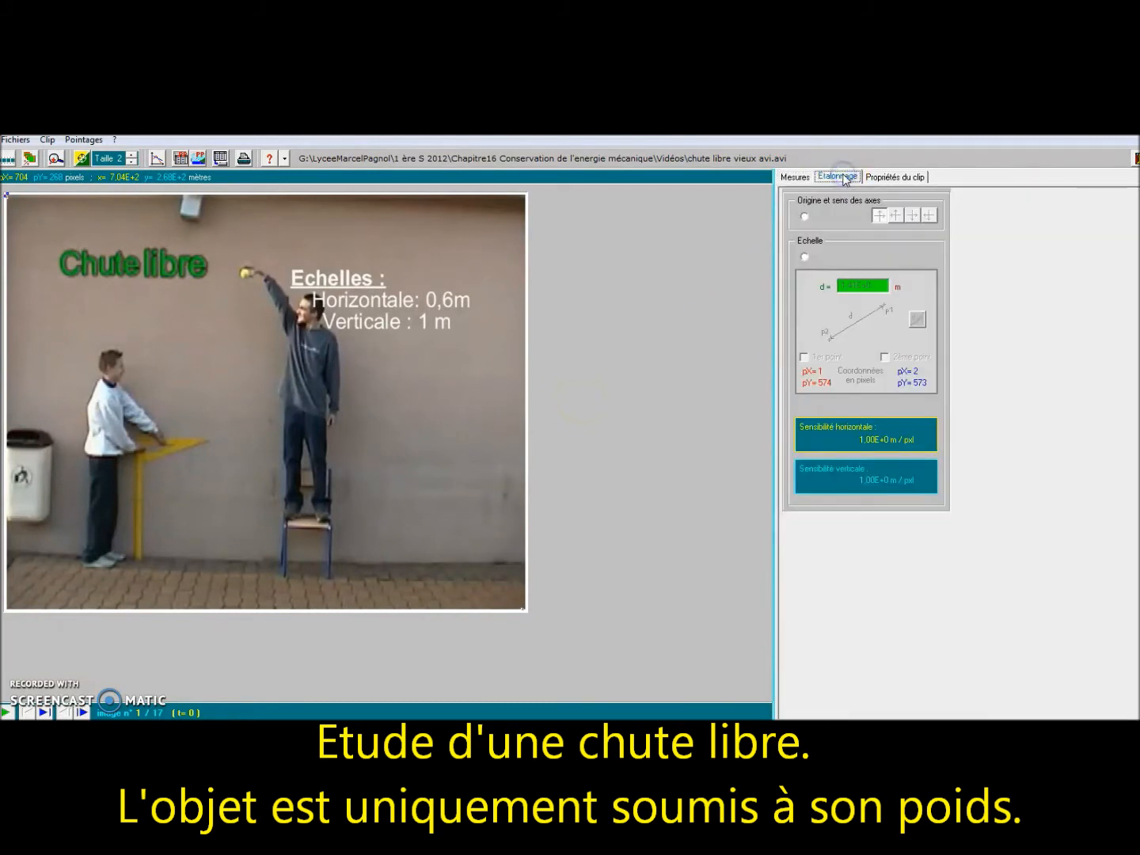
click(805, 217)
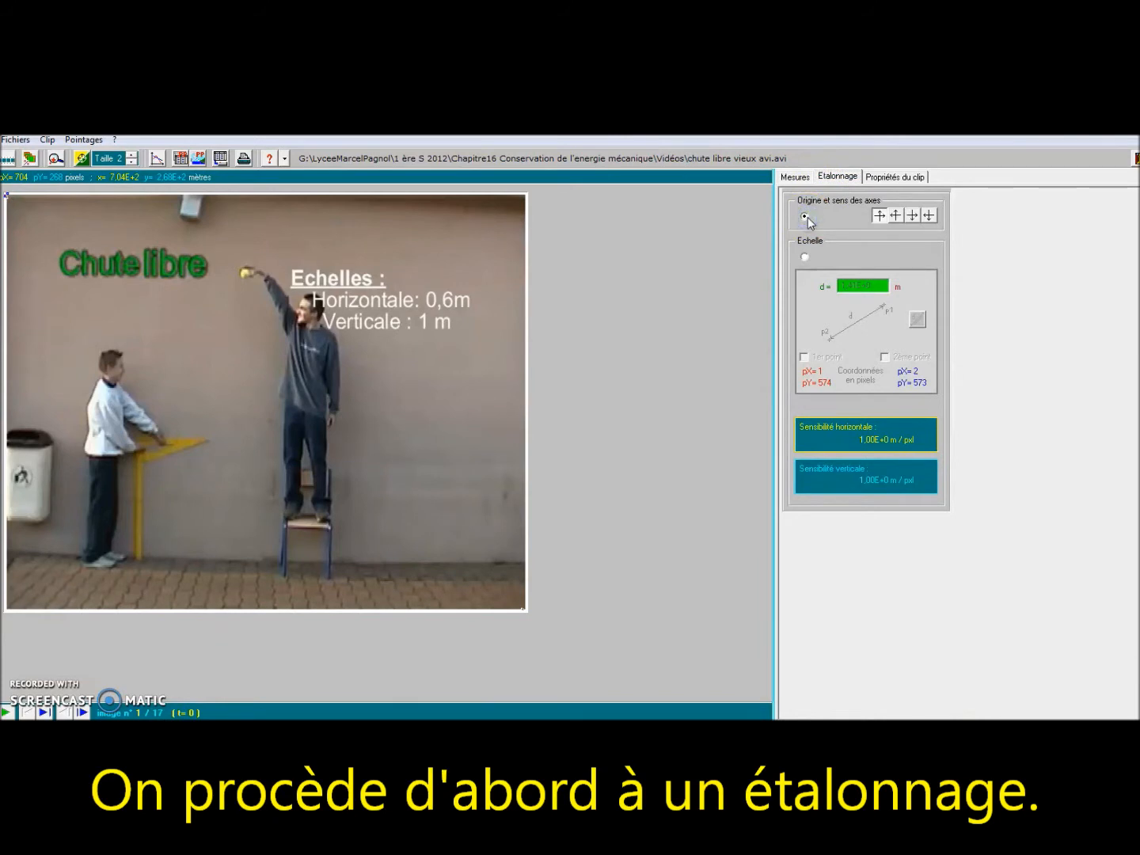
click(207, 560)
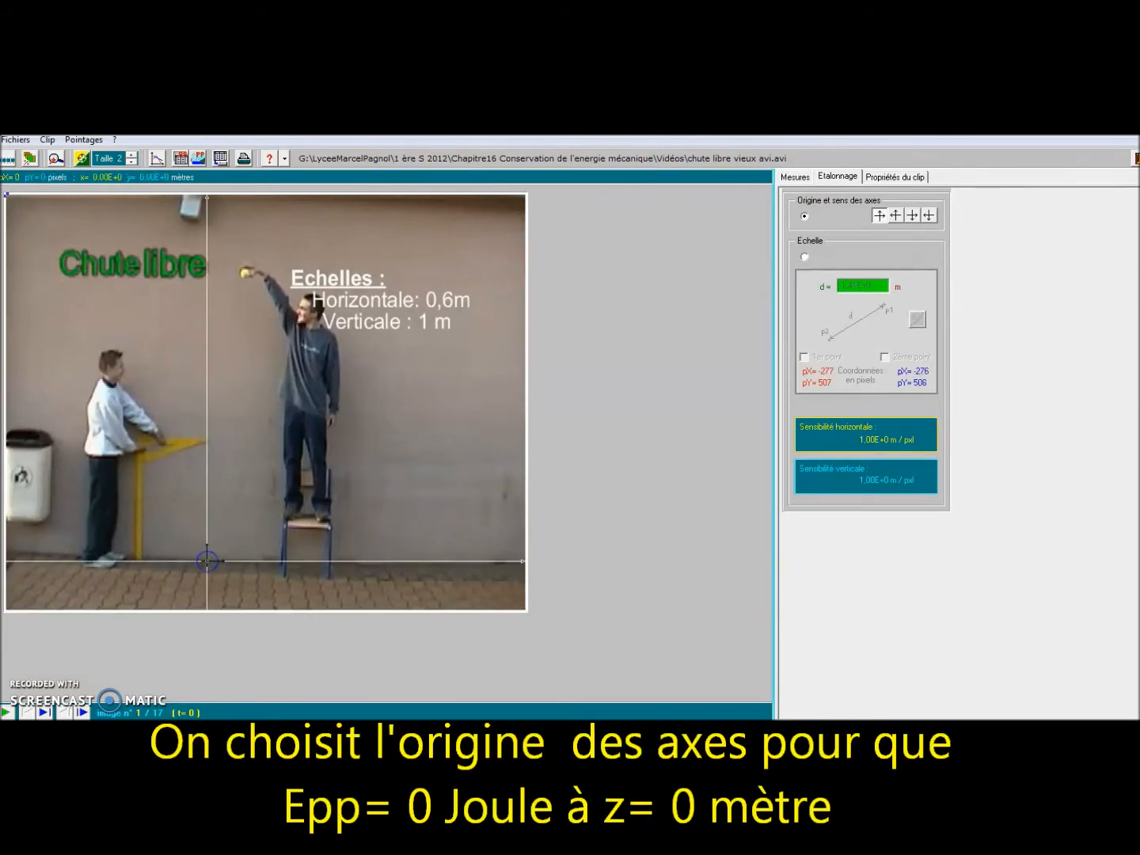
- Calibrate the scale from the upper to the lower end of the vertical yellow ruler with a distance of 1 m
click(805, 257)
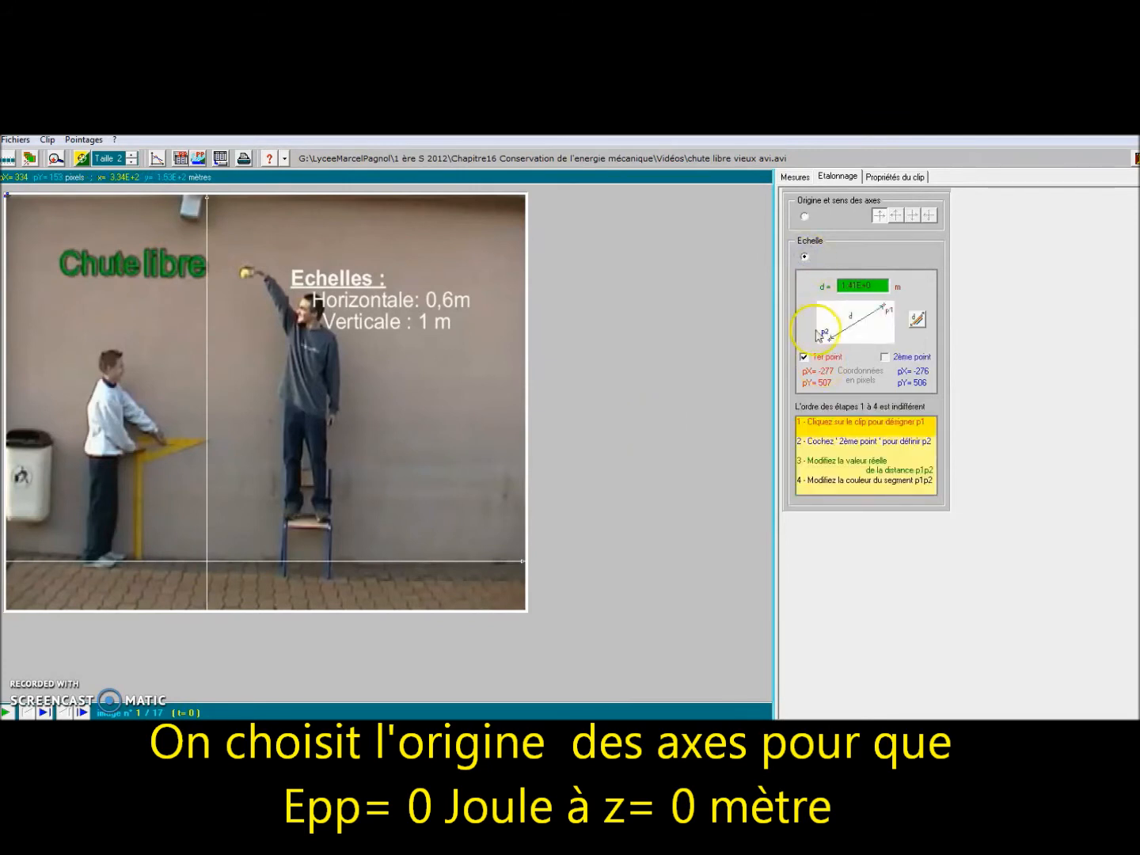
click(135, 434)
click(885, 356)
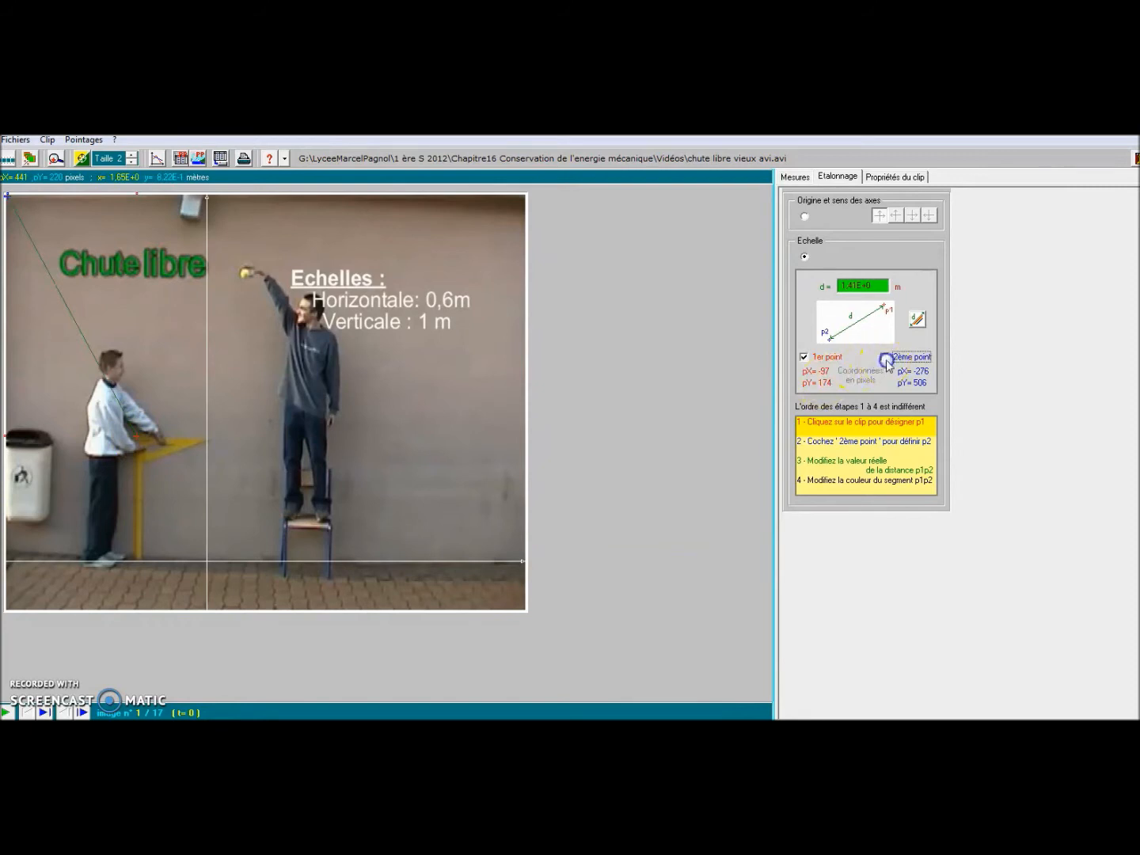
click(138, 561)
click(845, 287)
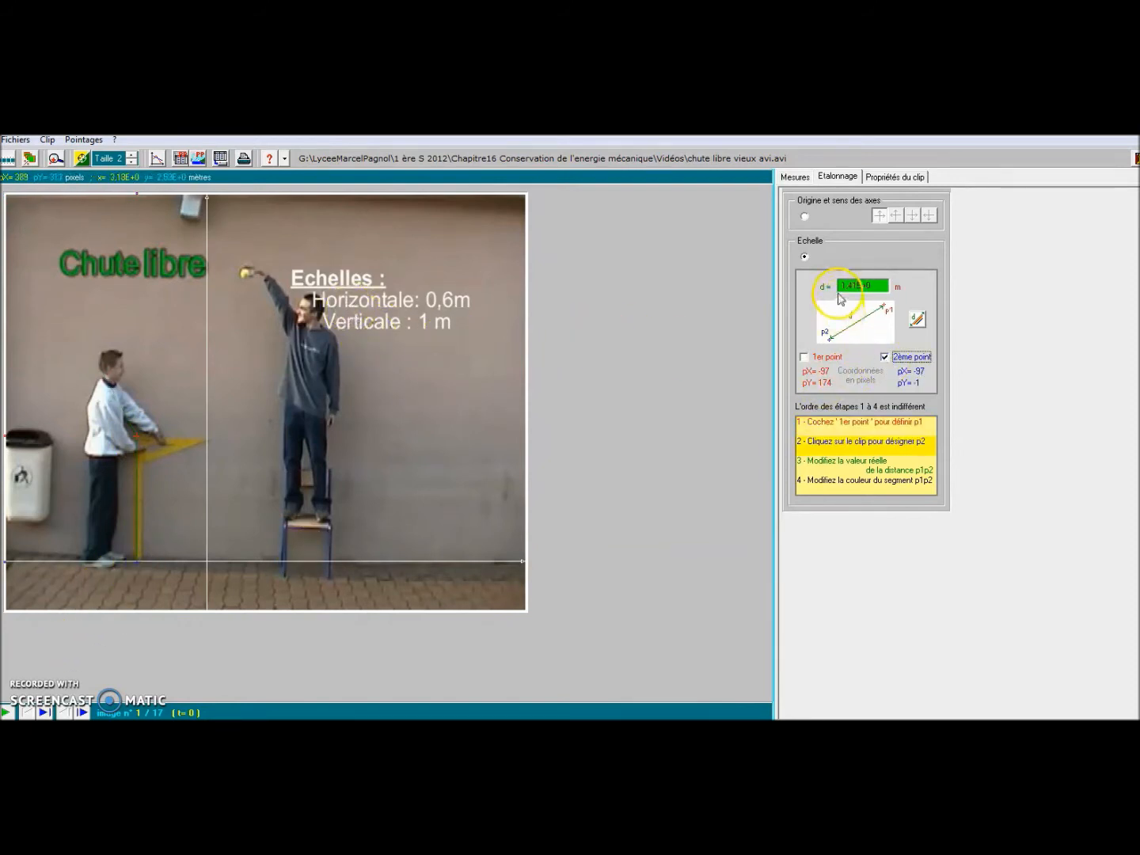
text(1)
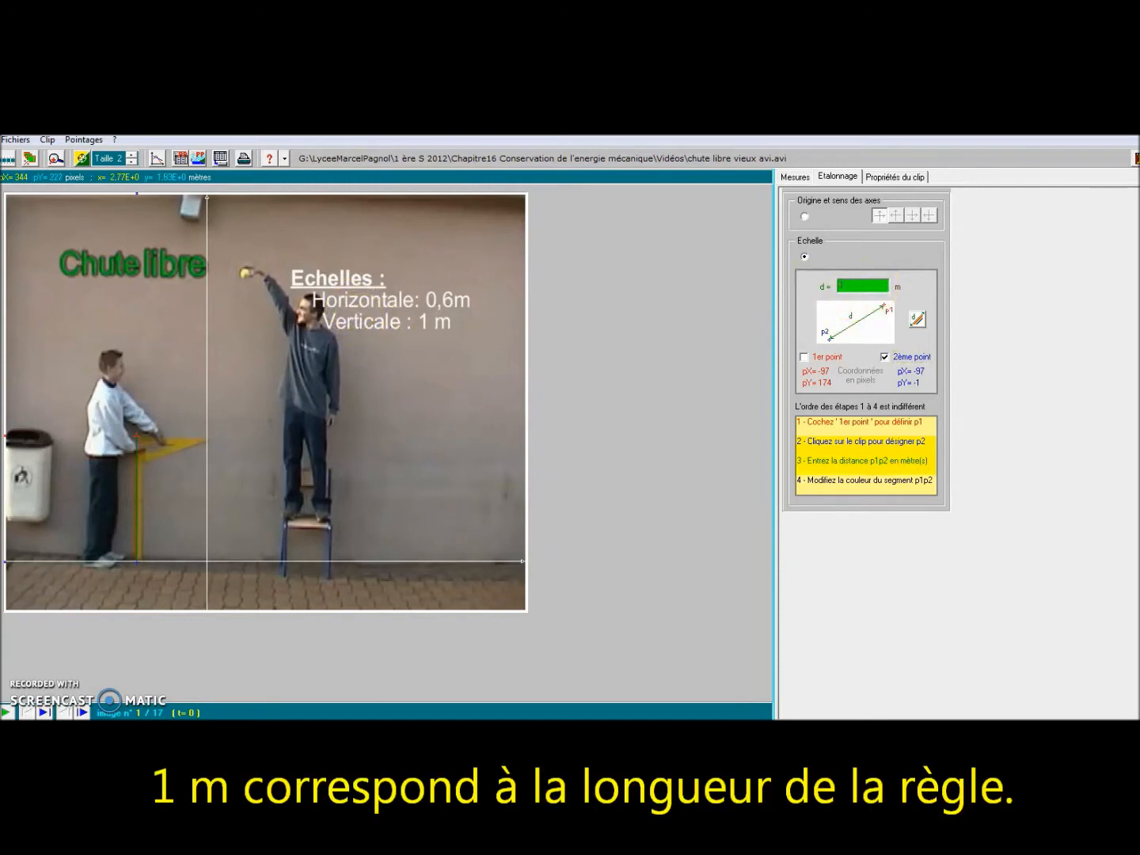
- Record the centre of the falling ball in each of the 17 frames, from the hand down to the ground
click(795, 176)
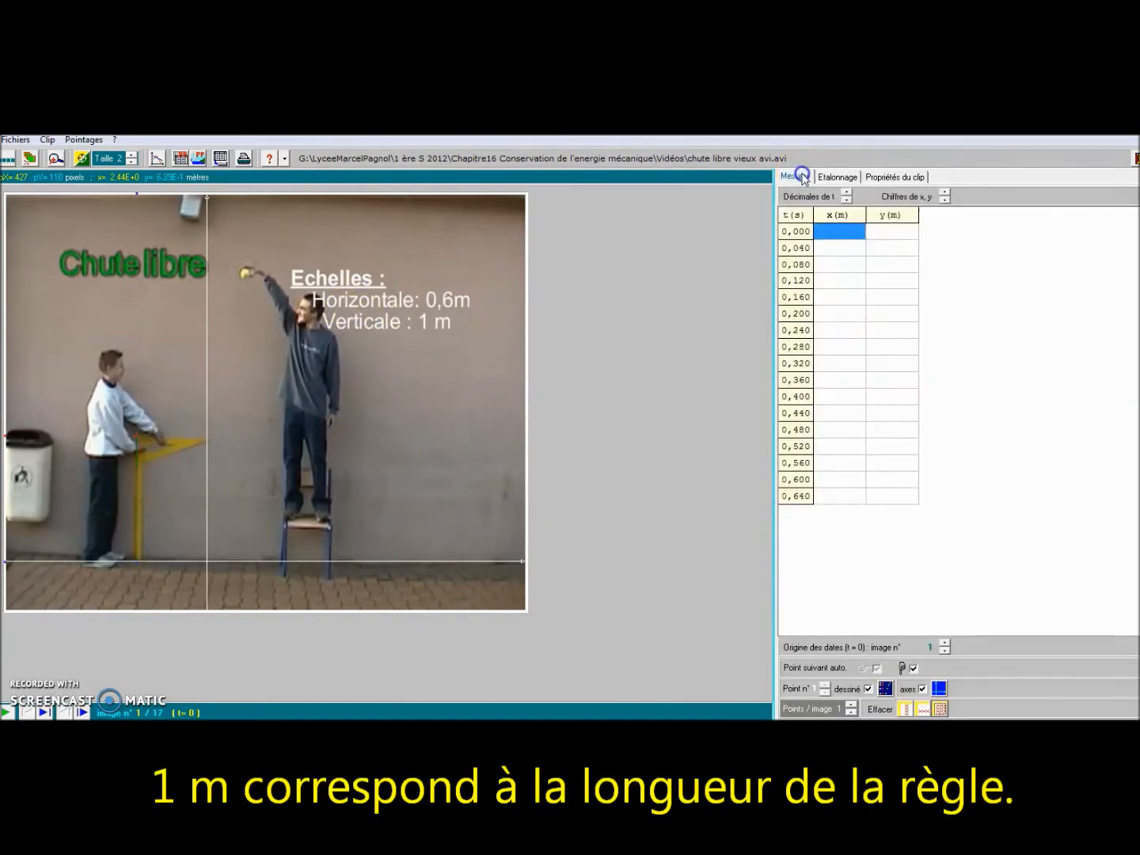
click(244, 275)
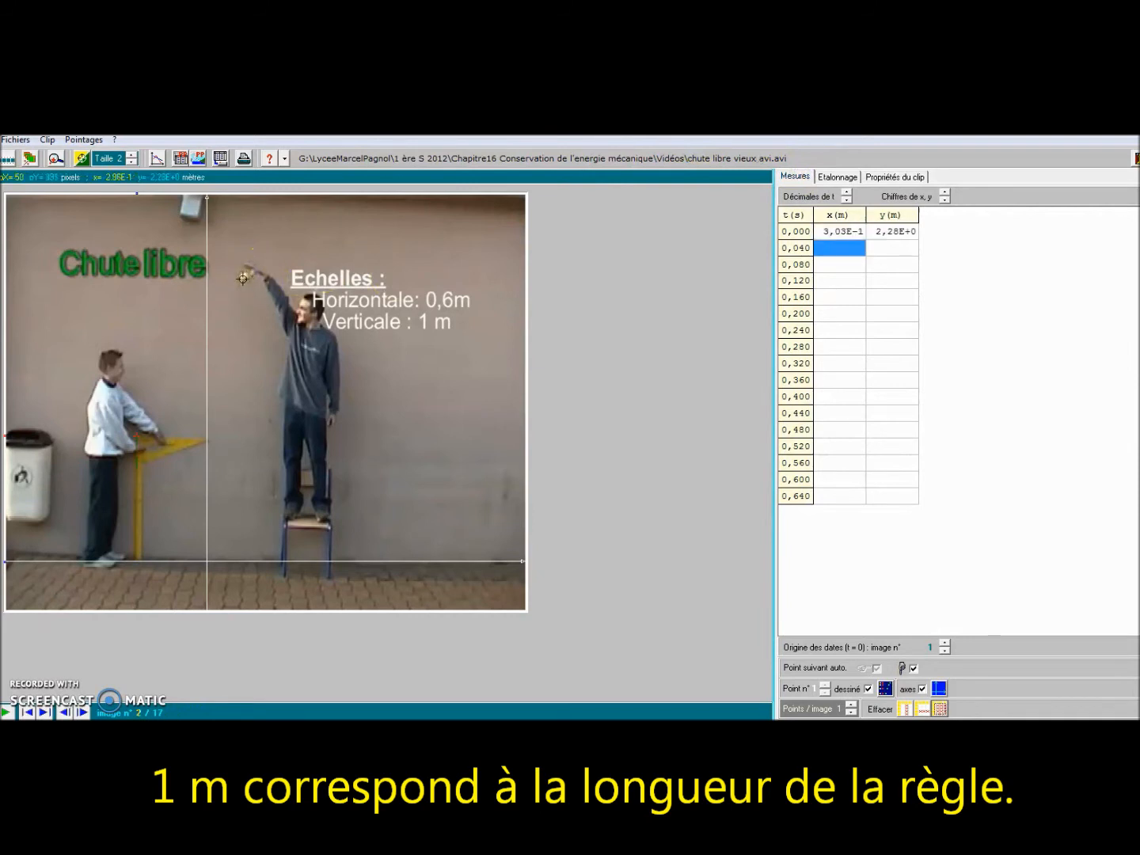
click(245, 276)
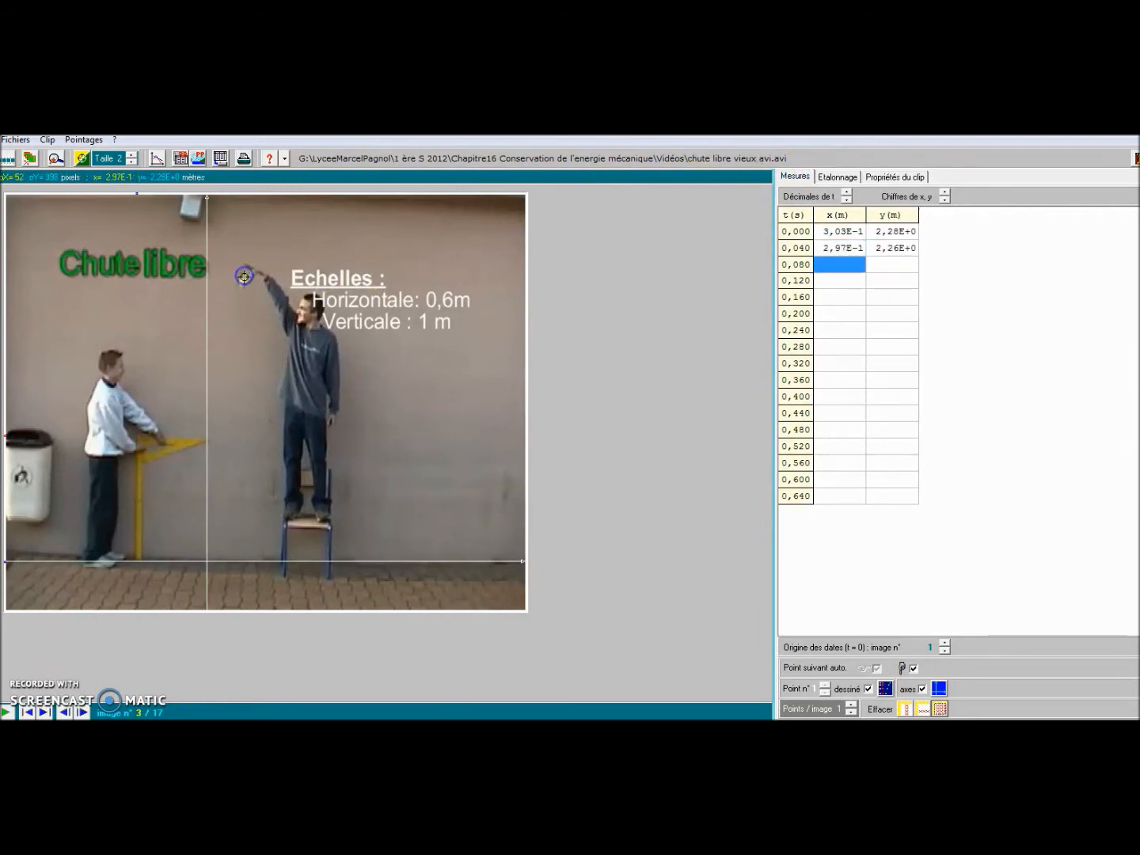
click(242, 281)
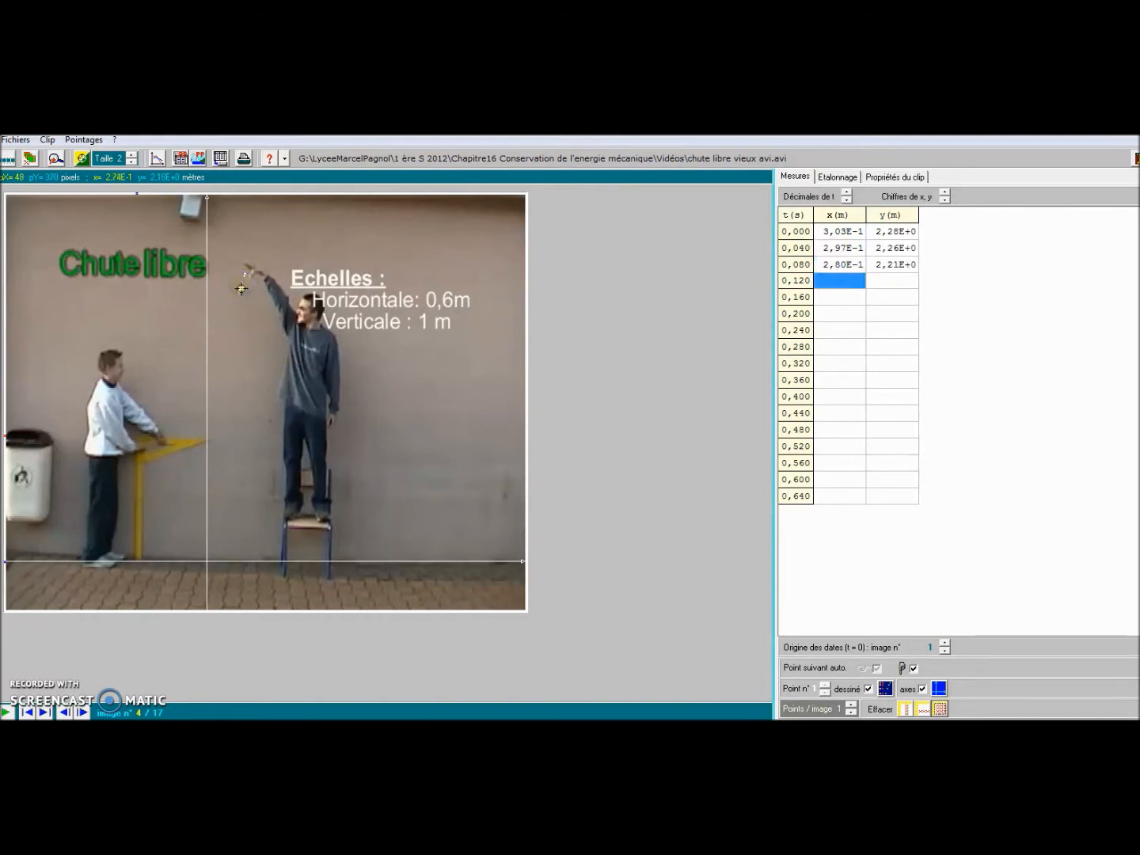
click(240, 291)
click(240, 299)
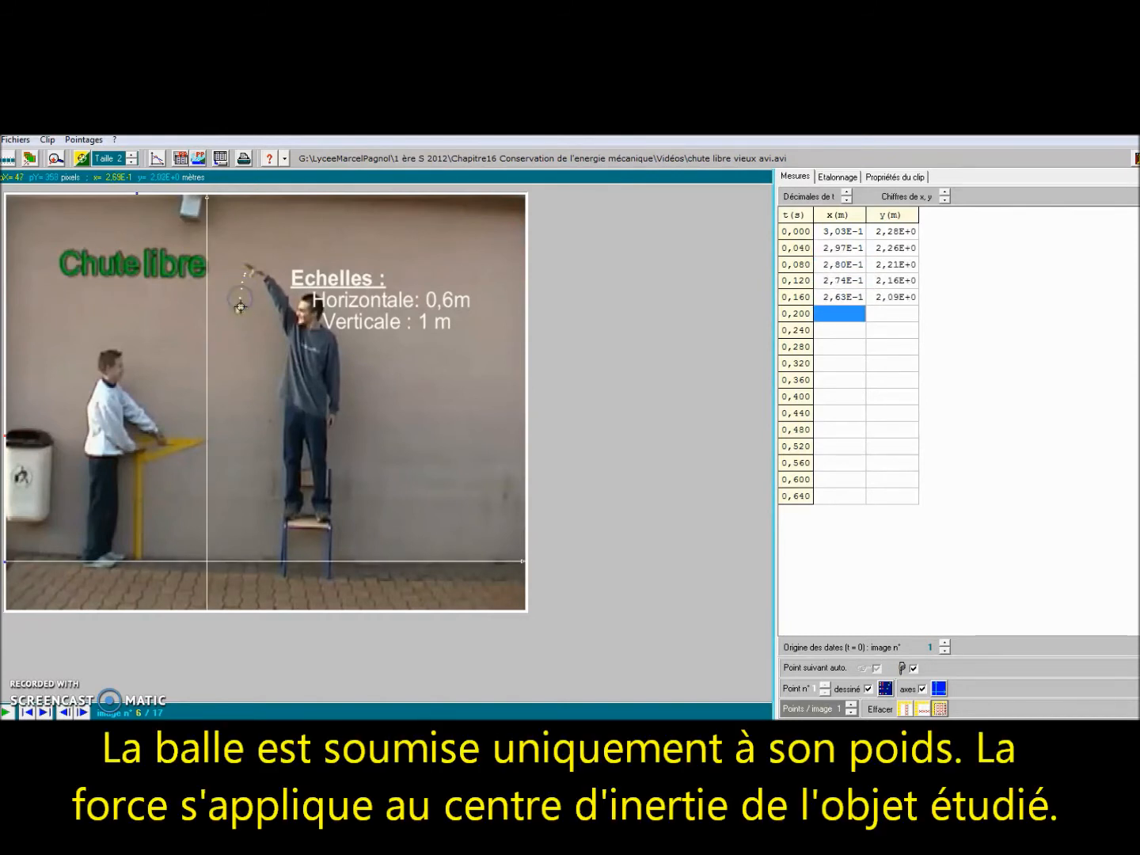
click(238, 310)
click(239, 324)
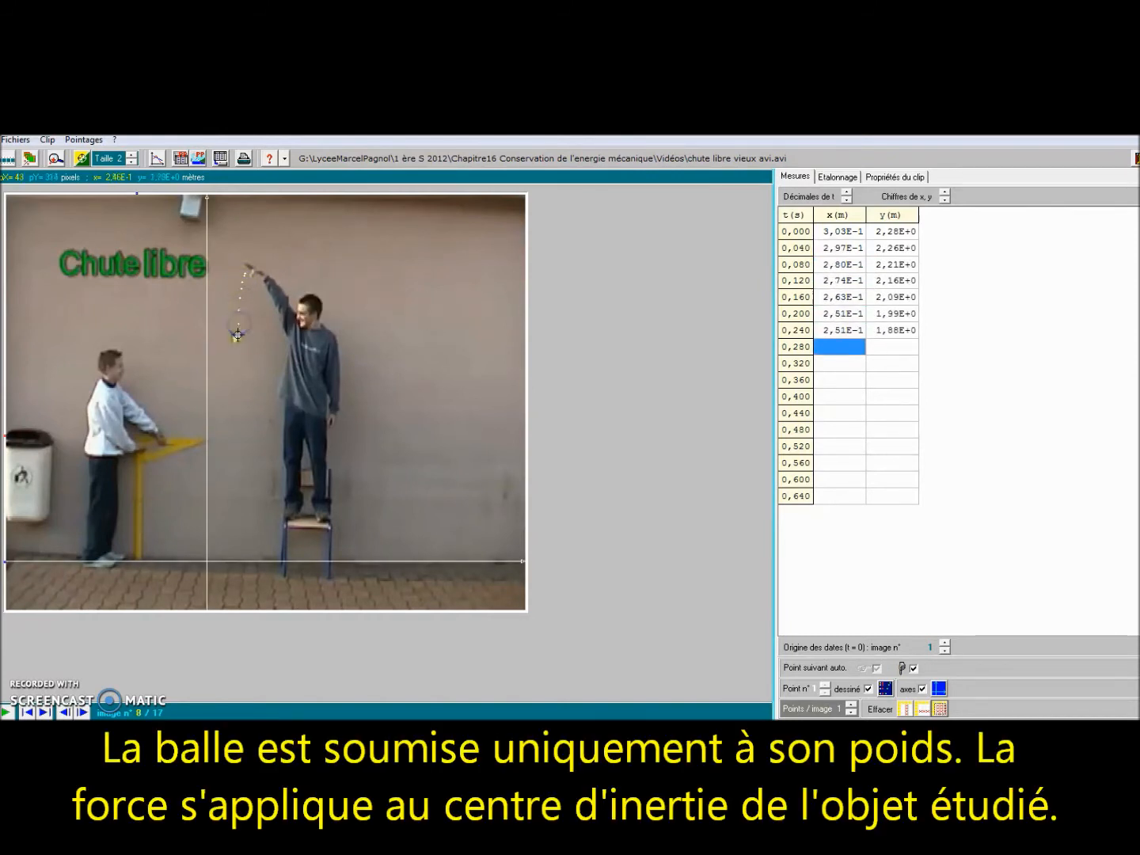
click(237, 341)
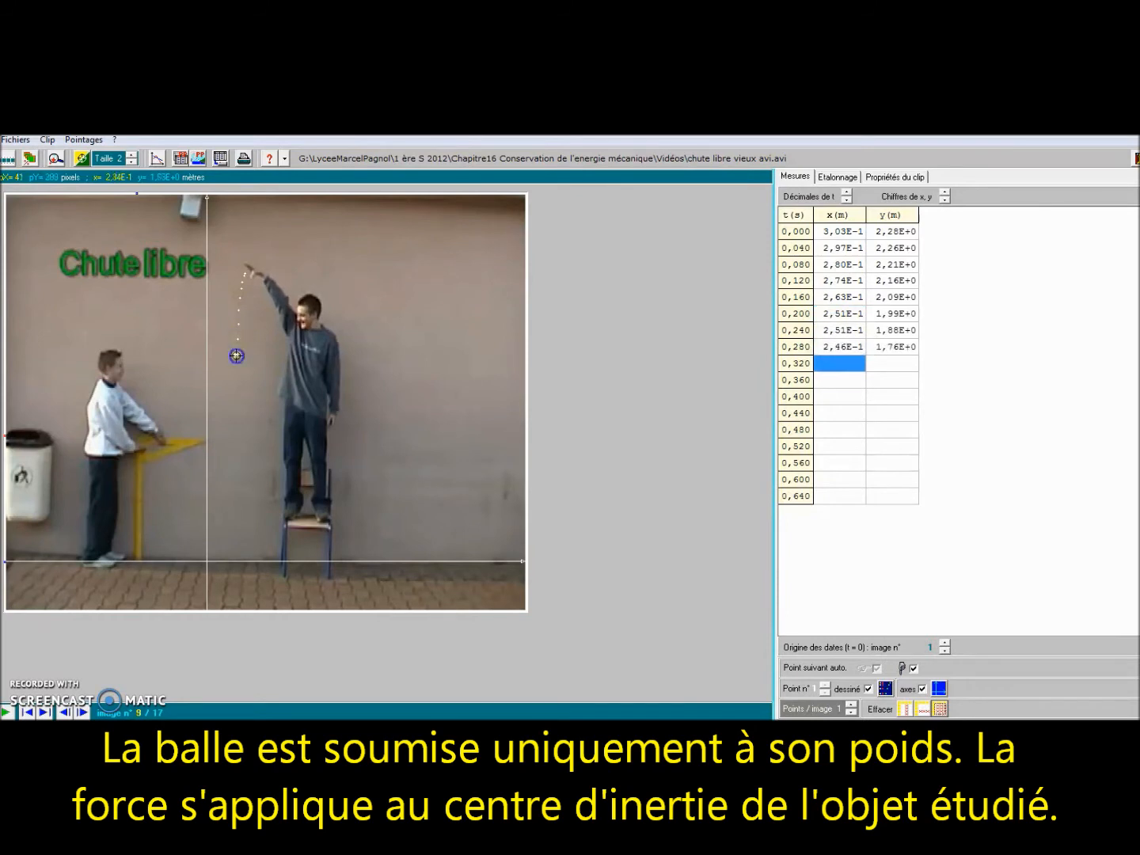
click(237, 355)
click(234, 376)
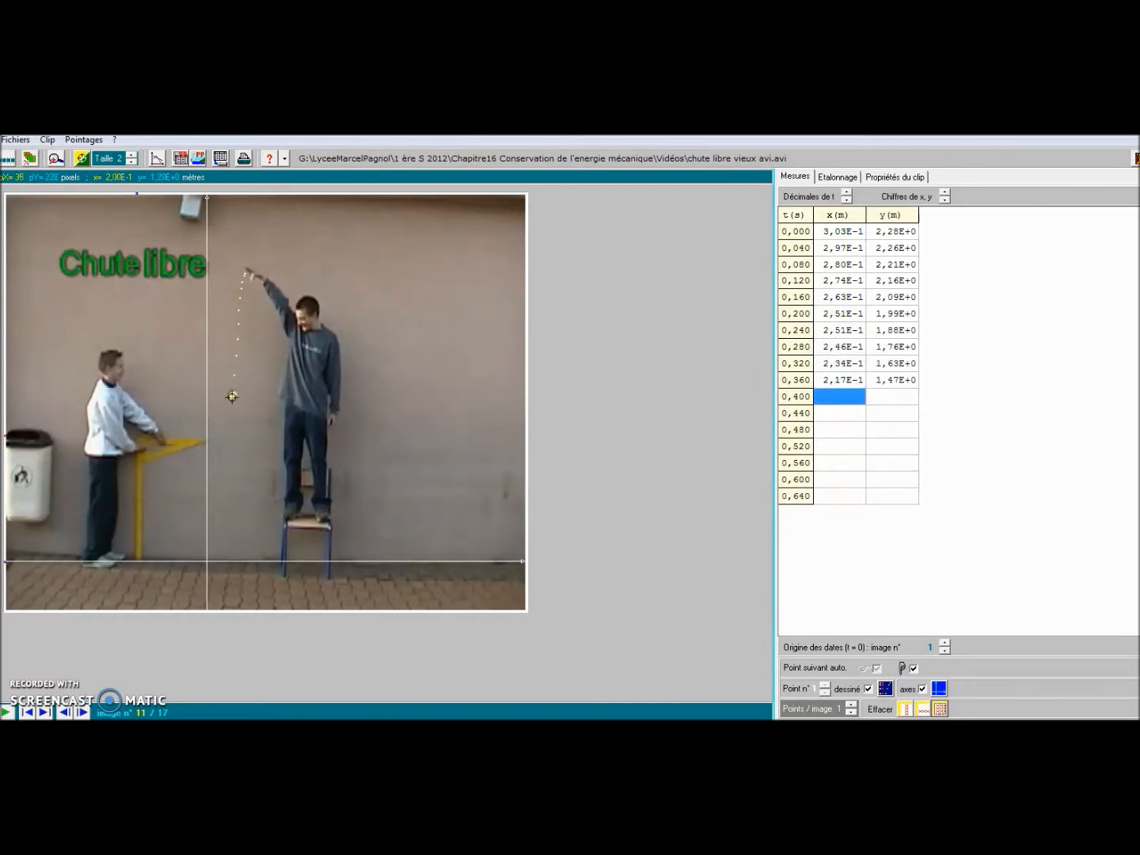
click(232, 395)
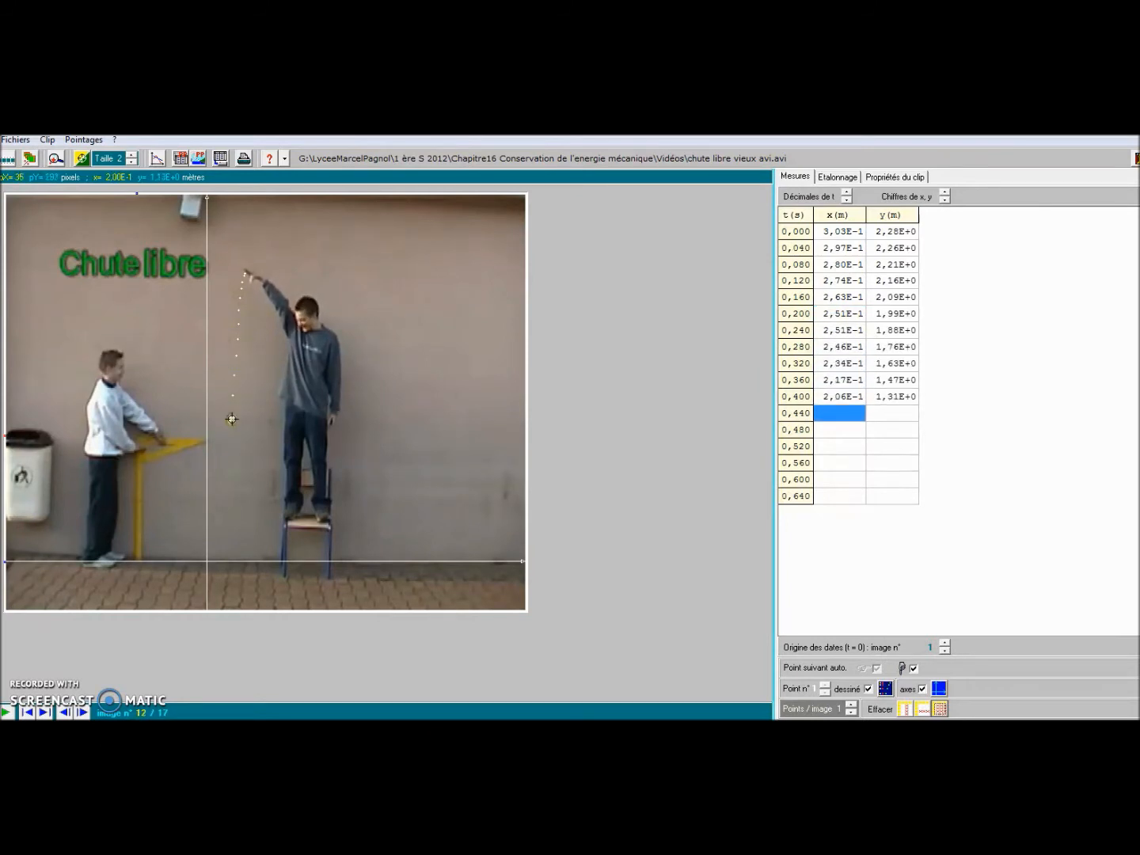
click(231, 419)
click(230, 445)
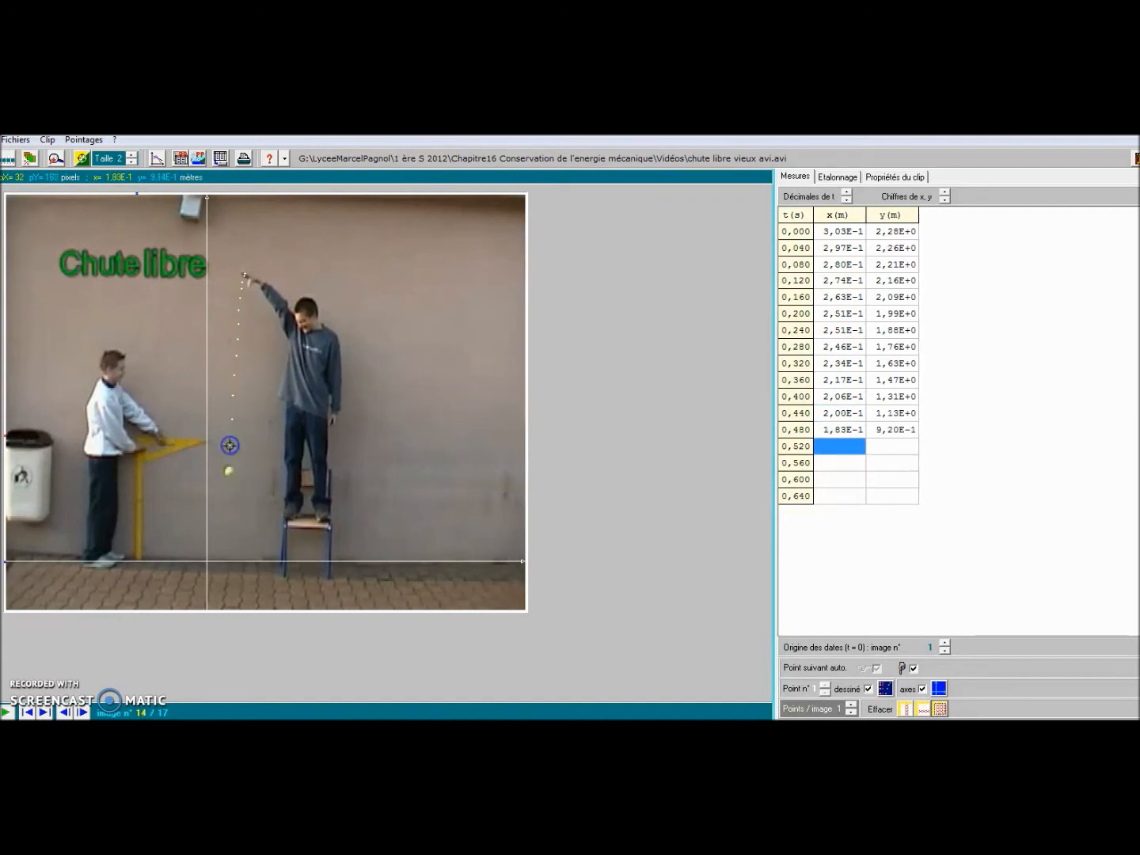
click(229, 473)
click(226, 499)
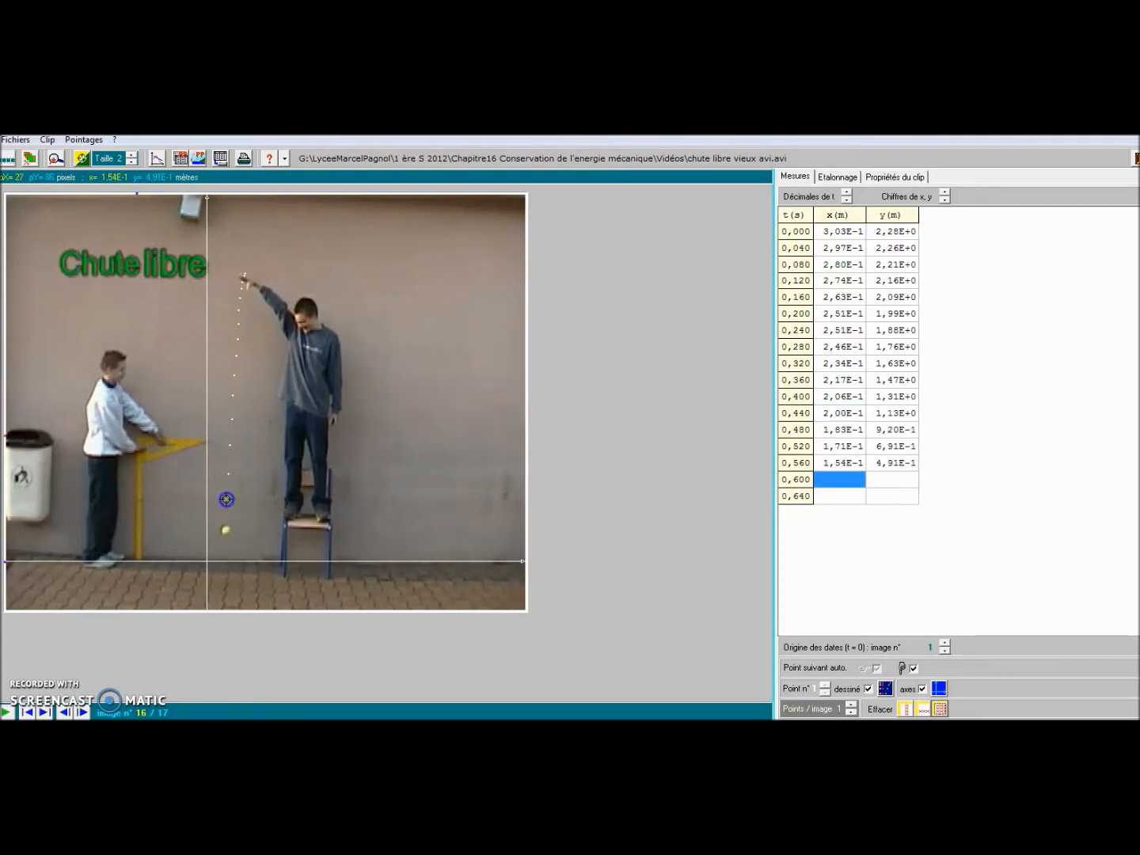
click(225, 530)
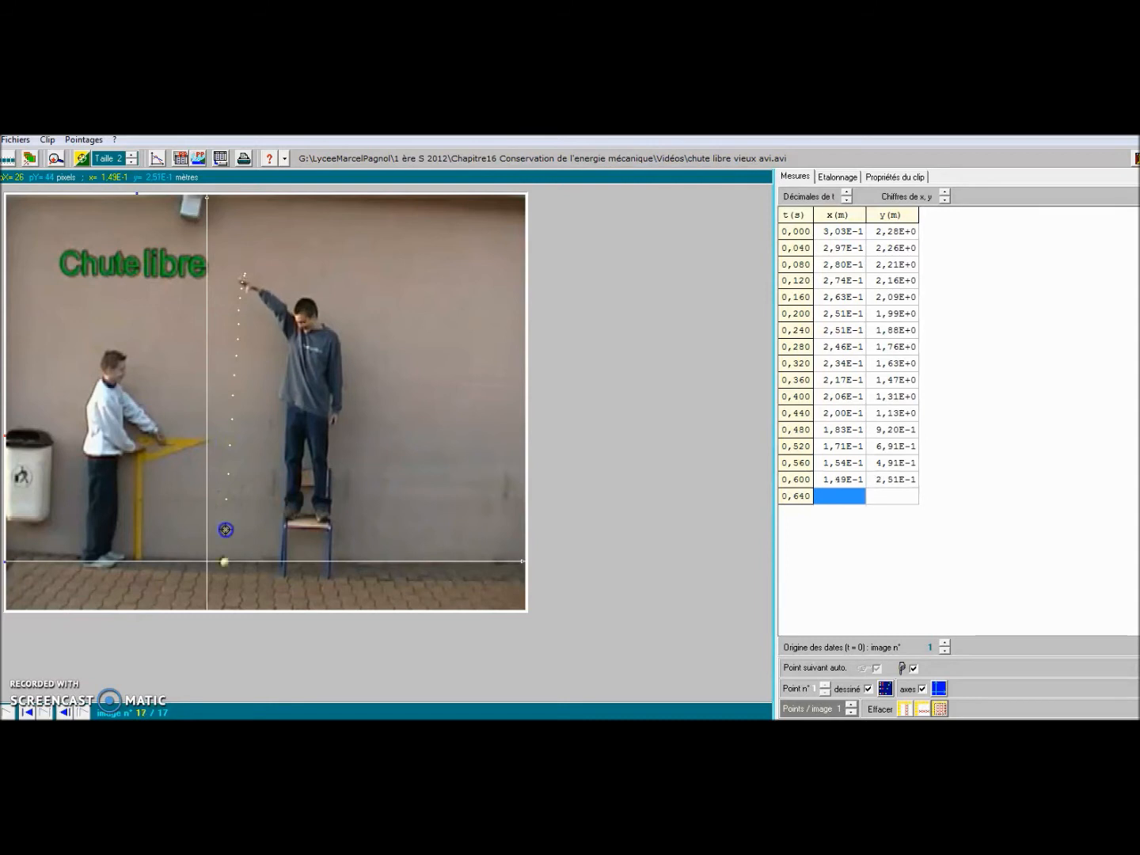
click(225, 562)
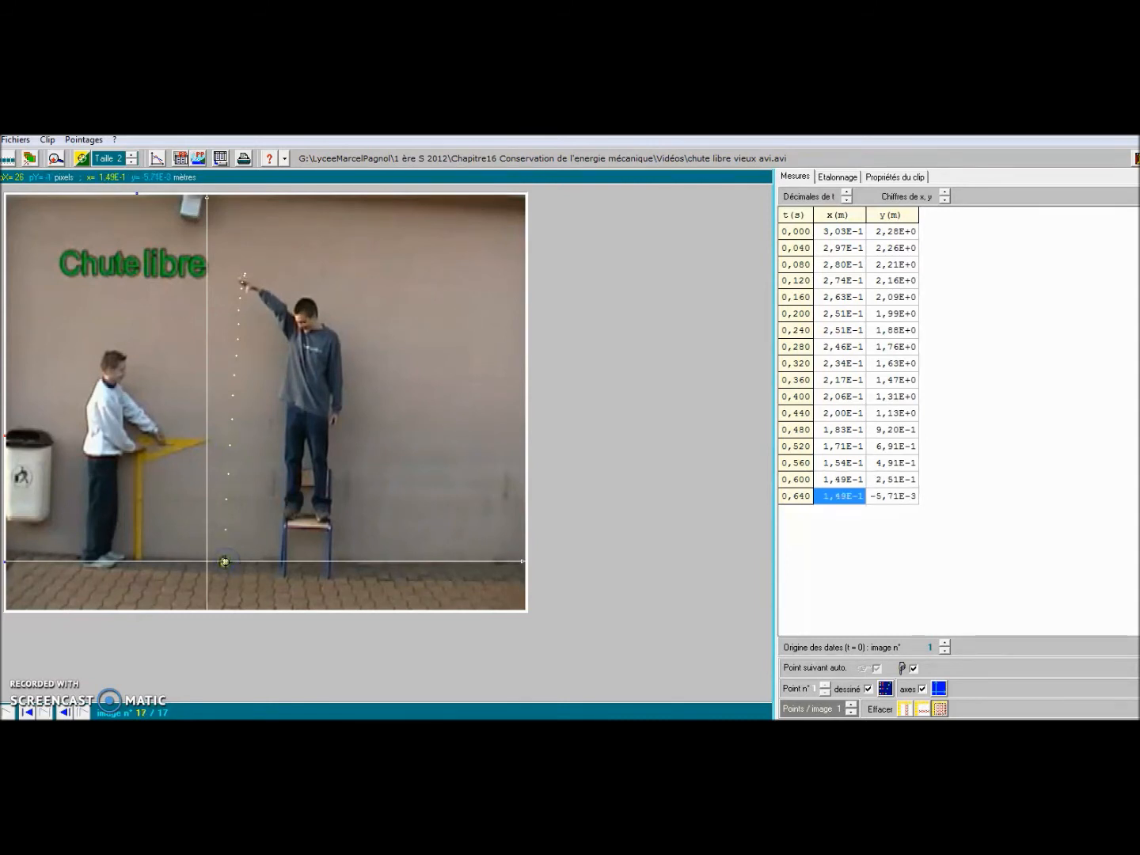
- Copy the measurement table to the clipboard with the title "Pointages AviMéca" and tab separators
click(16, 140)
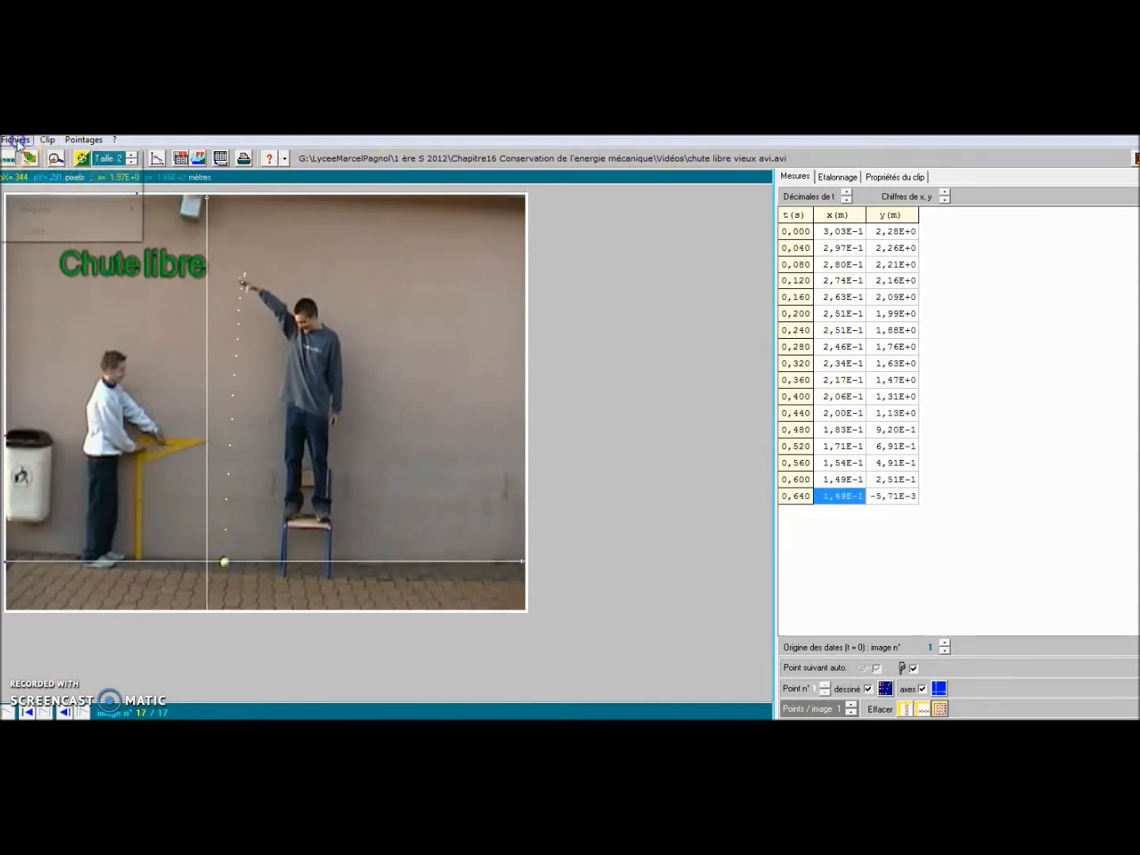
mouse_move(133, 198)
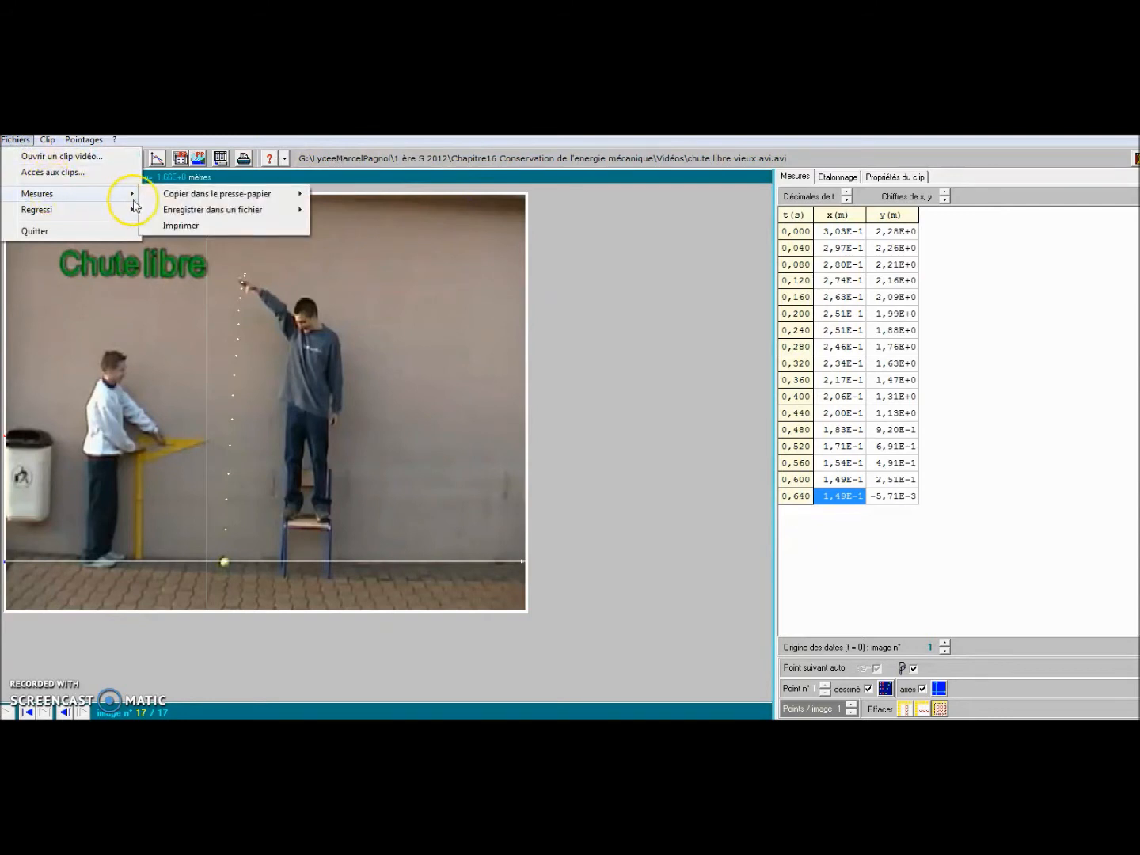
mouse_move(237, 198)
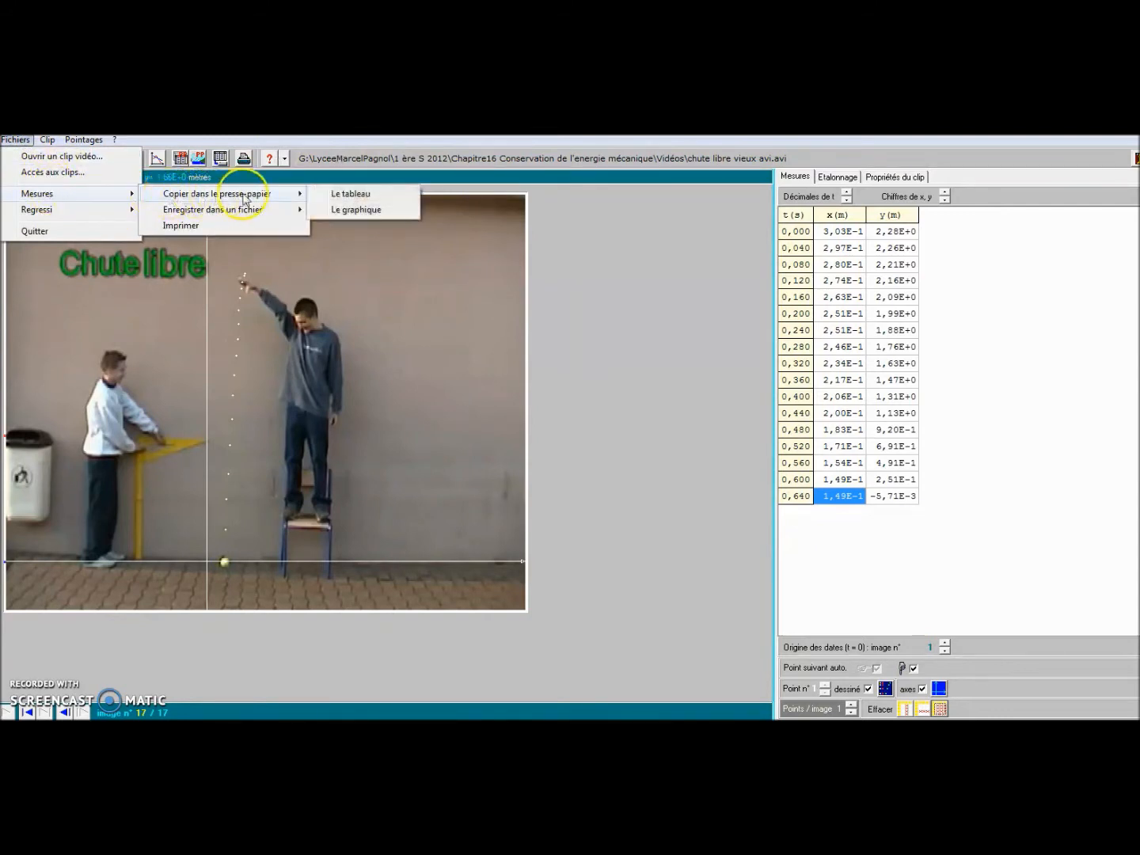
click(335, 194)
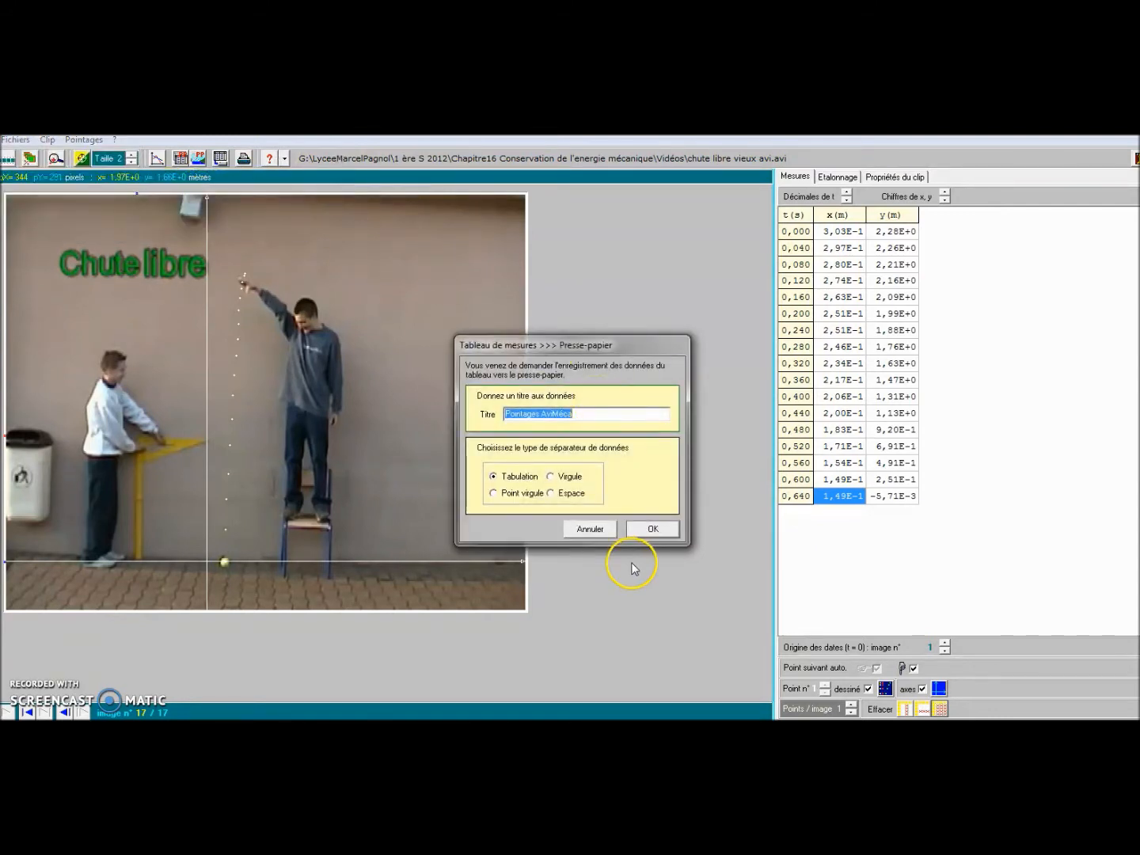
click(654, 529)
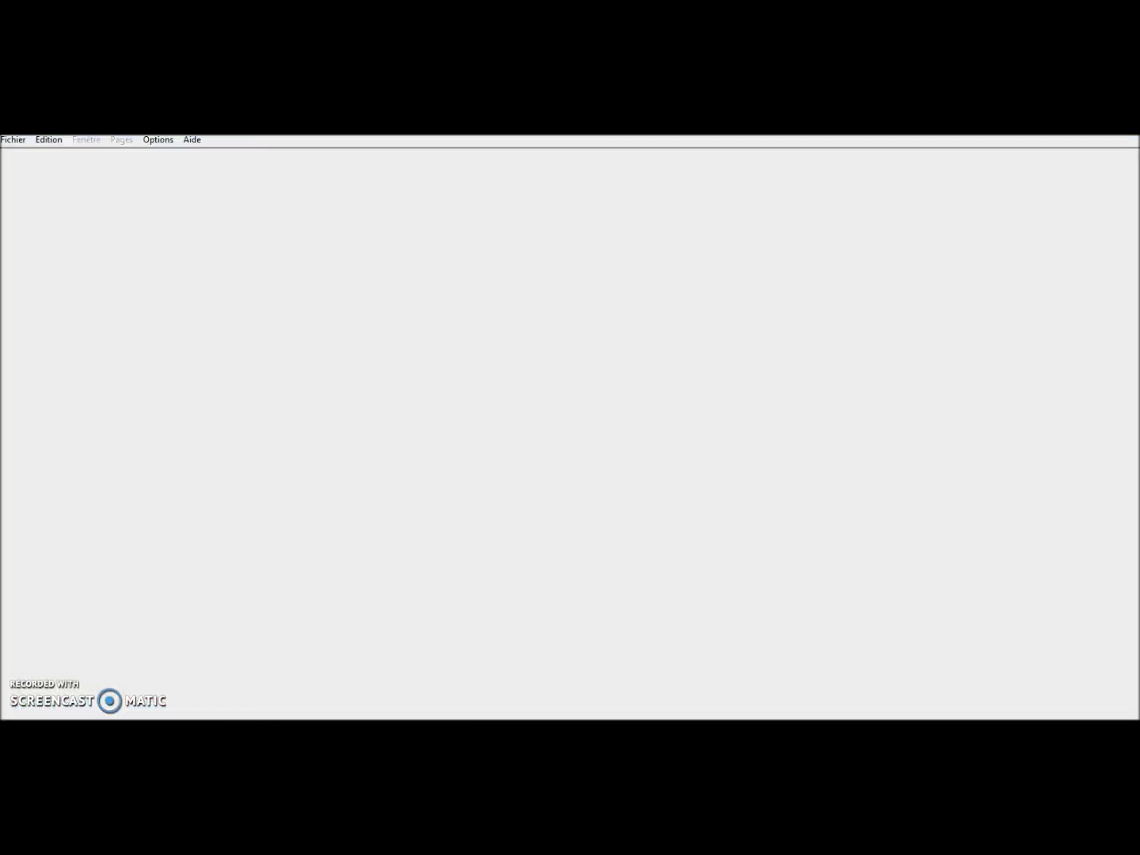
- In Regressi, create a new file from the clipboard data and display its table of variables
click(12, 145)
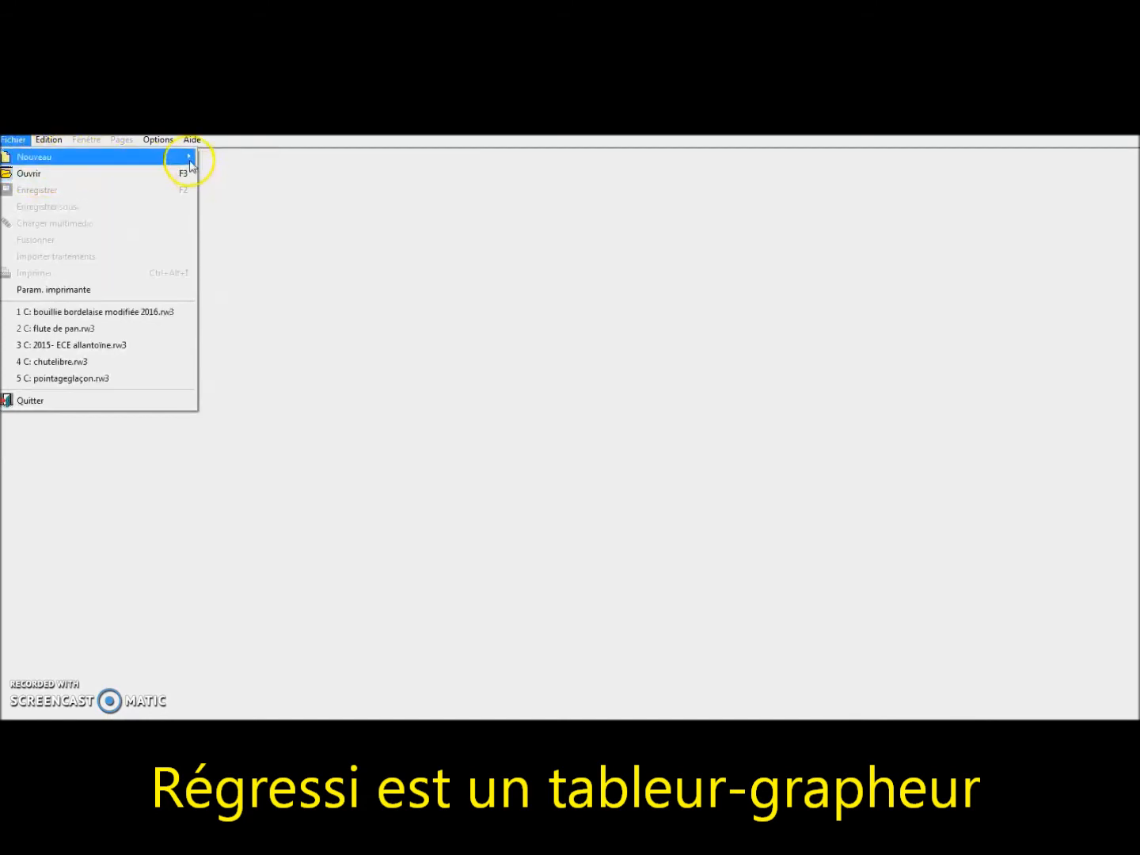
click(245, 190)
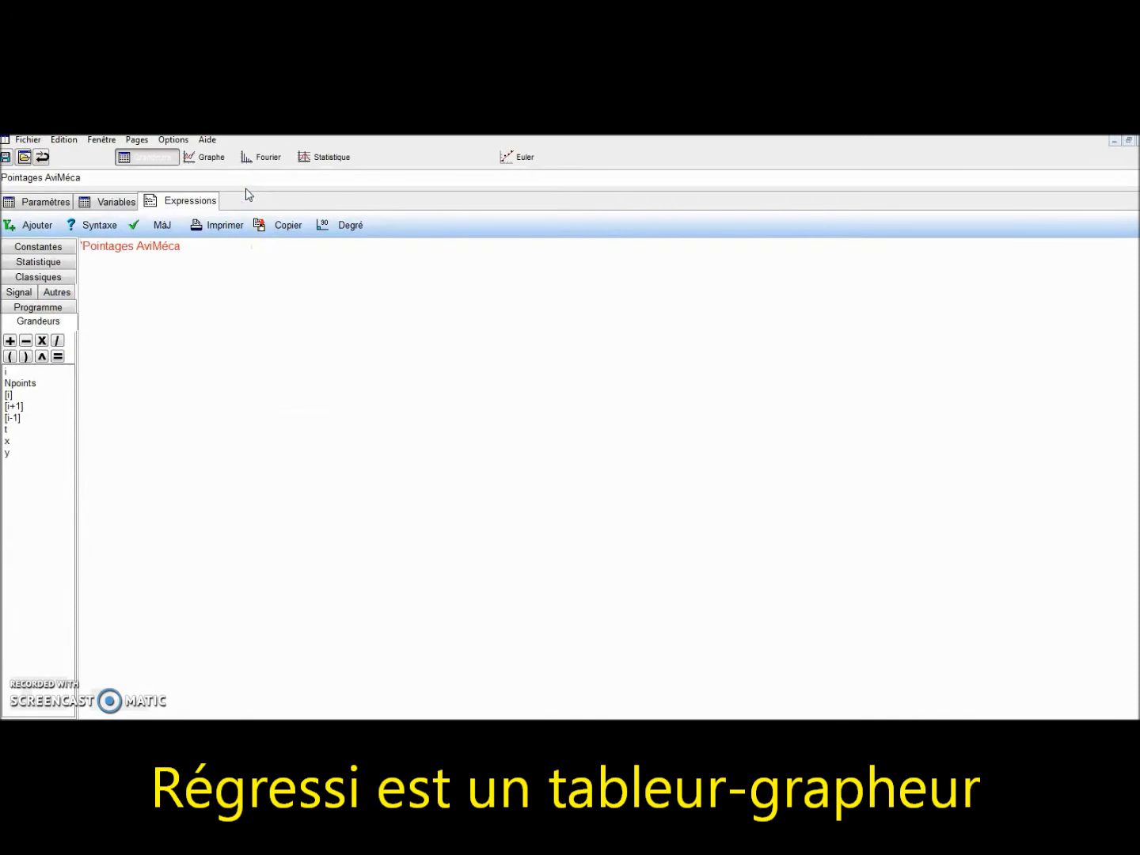
click(116, 202)
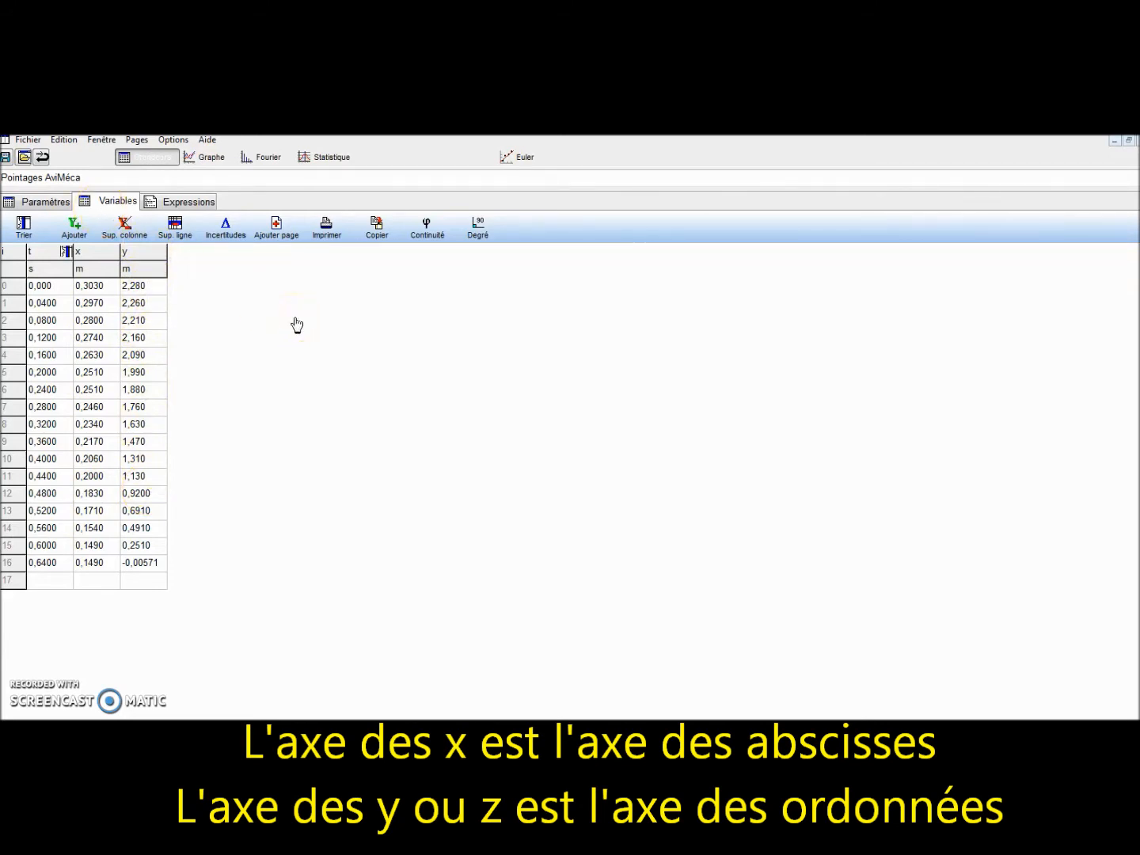
- Show the graph of x and y against t and join the points of both curves with lines
click(193, 160)
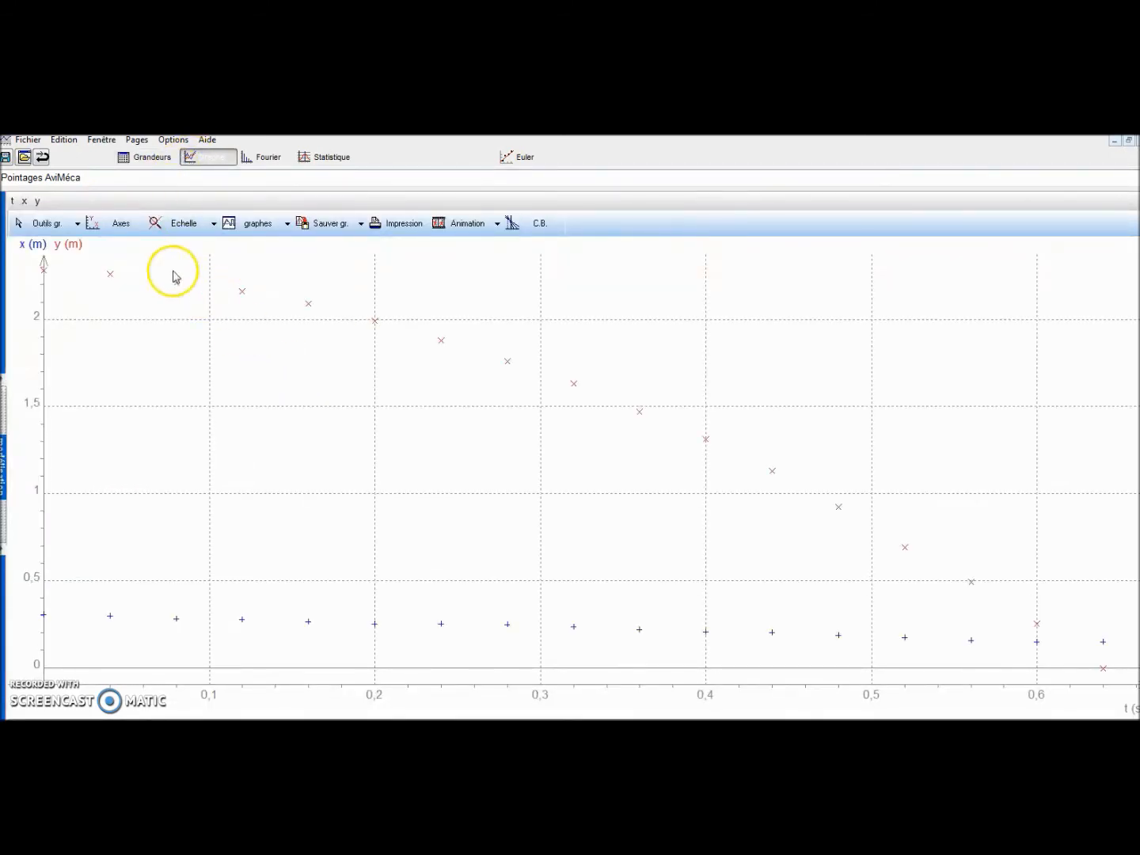
click(107, 225)
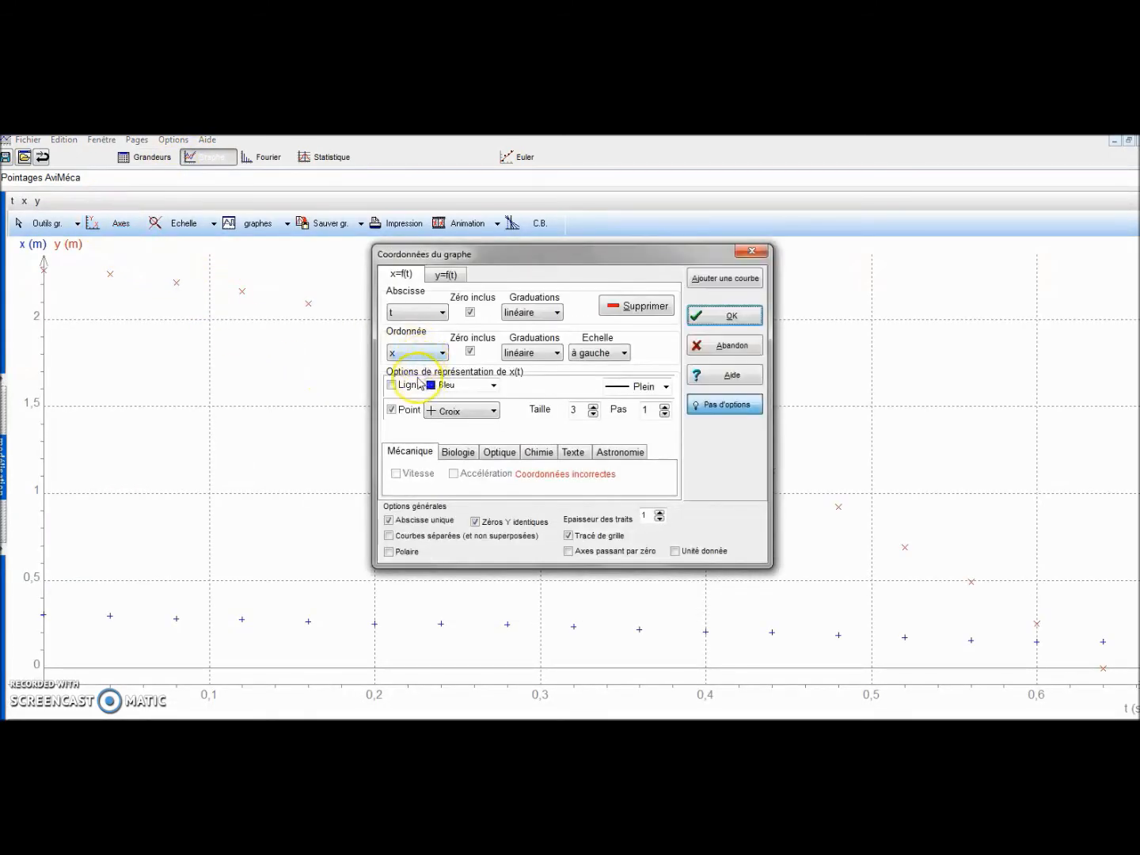
click(391, 385)
click(447, 277)
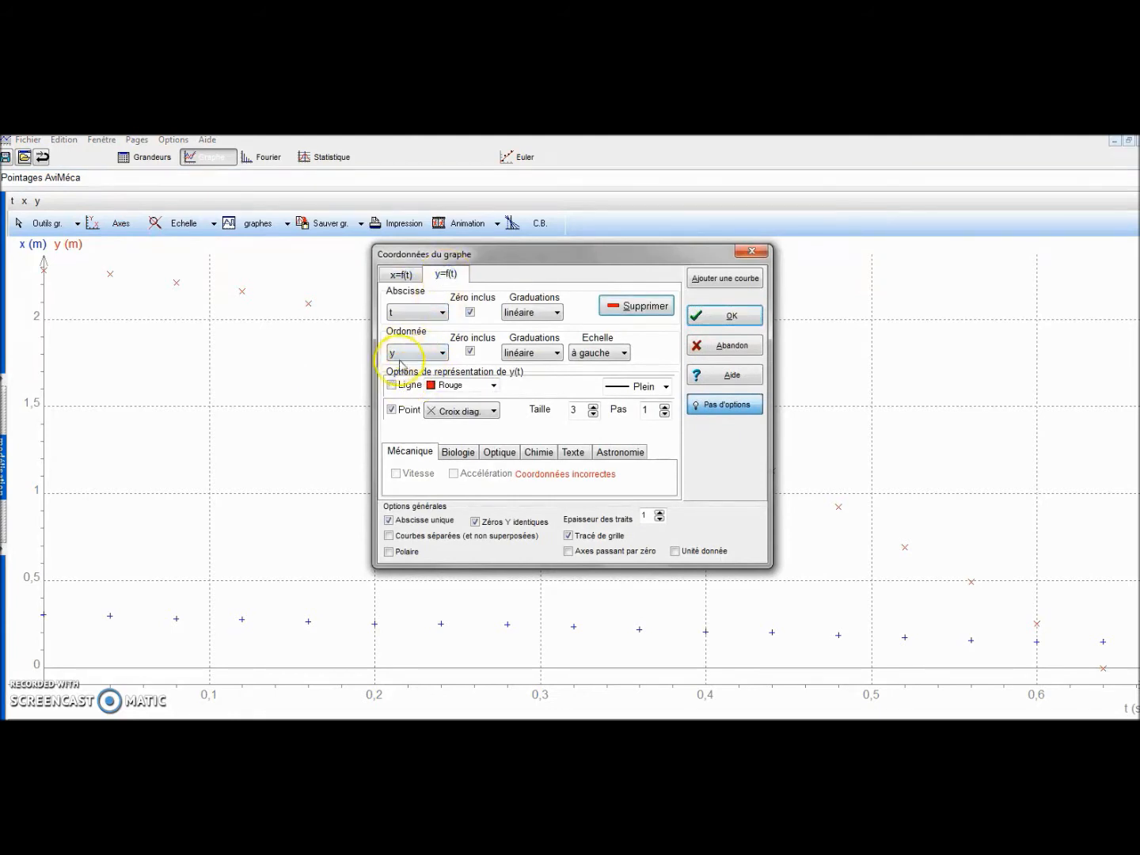
click(392, 385)
click(753, 318)
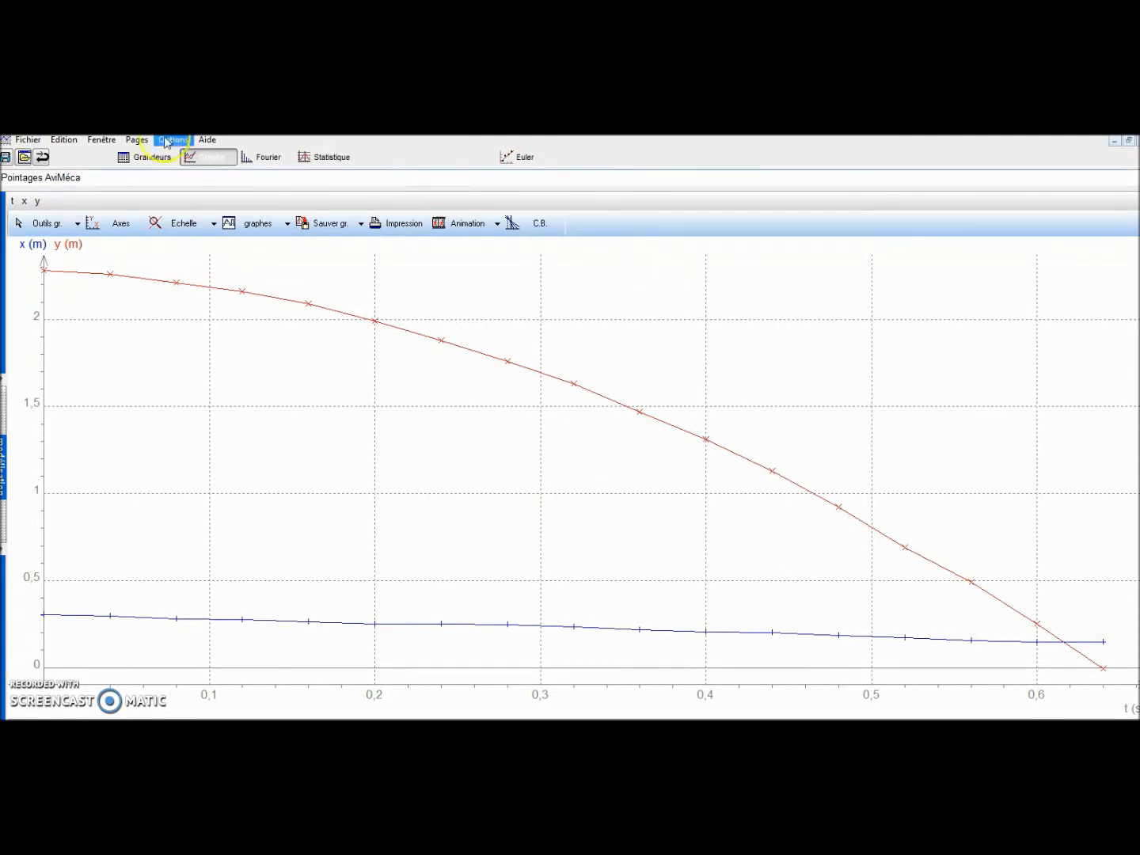
- Add a variable Vy in m.s-1 to the table, defined as the derivative of y with respect to t
click(149, 157)
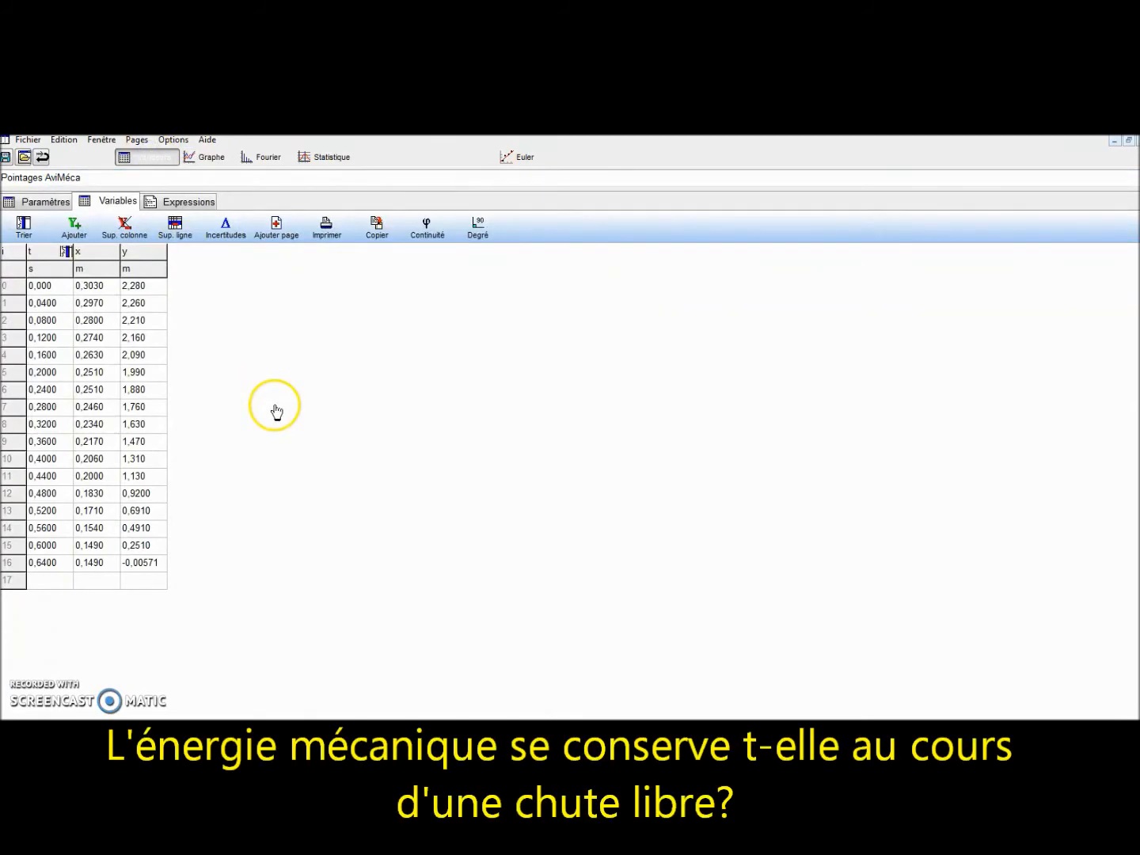
click(78, 226)
click(600, 378)
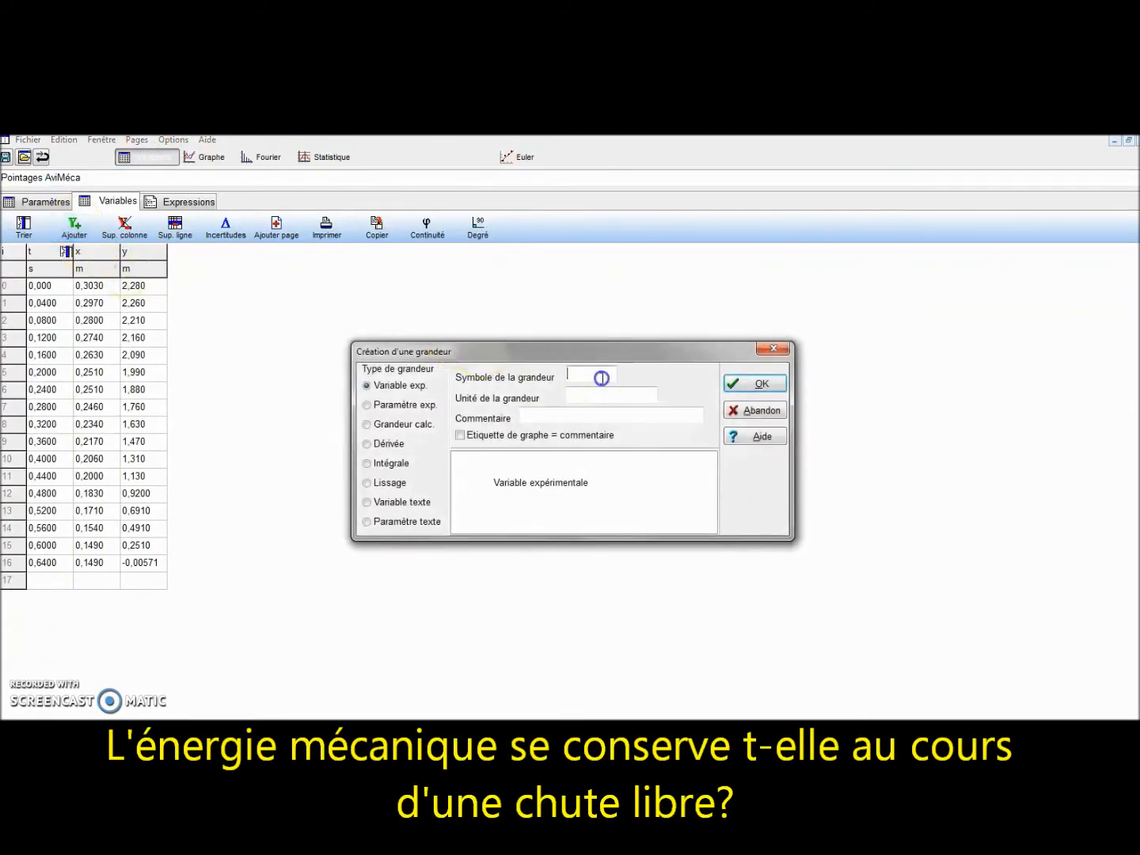
text(Vy)
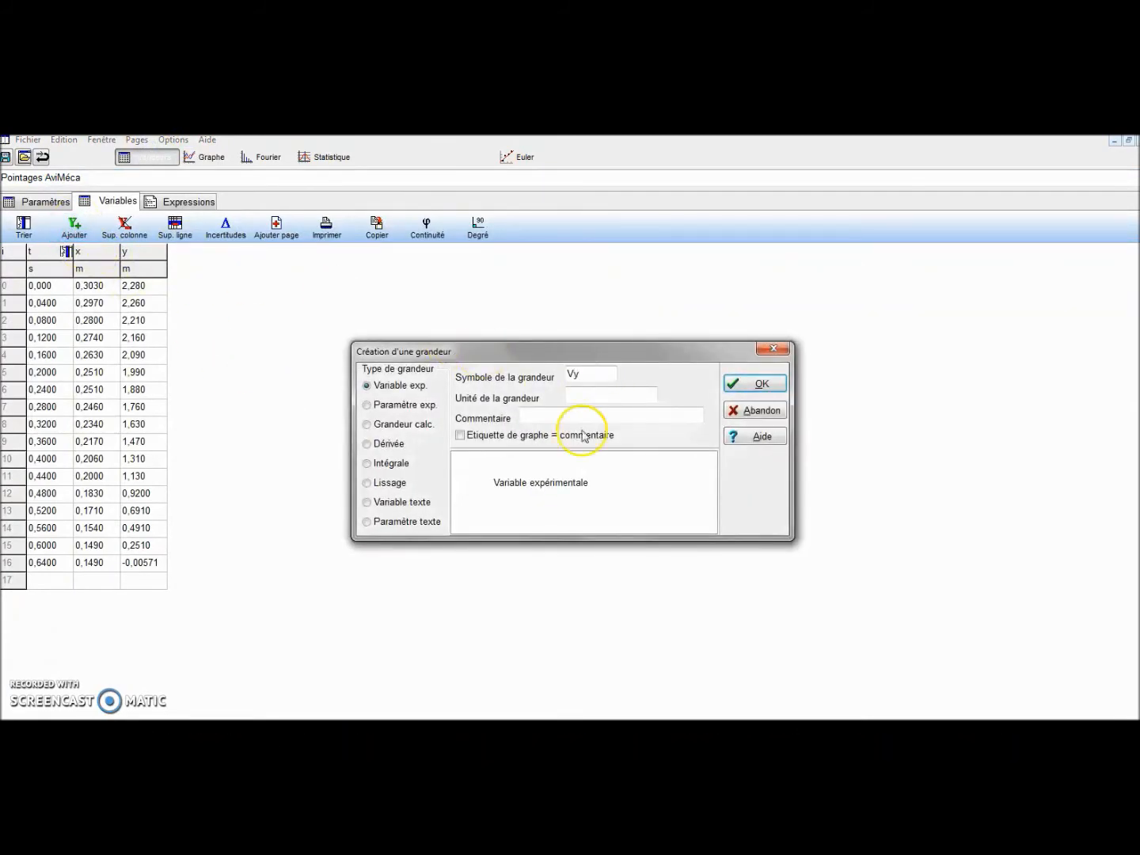
click(595, 396)
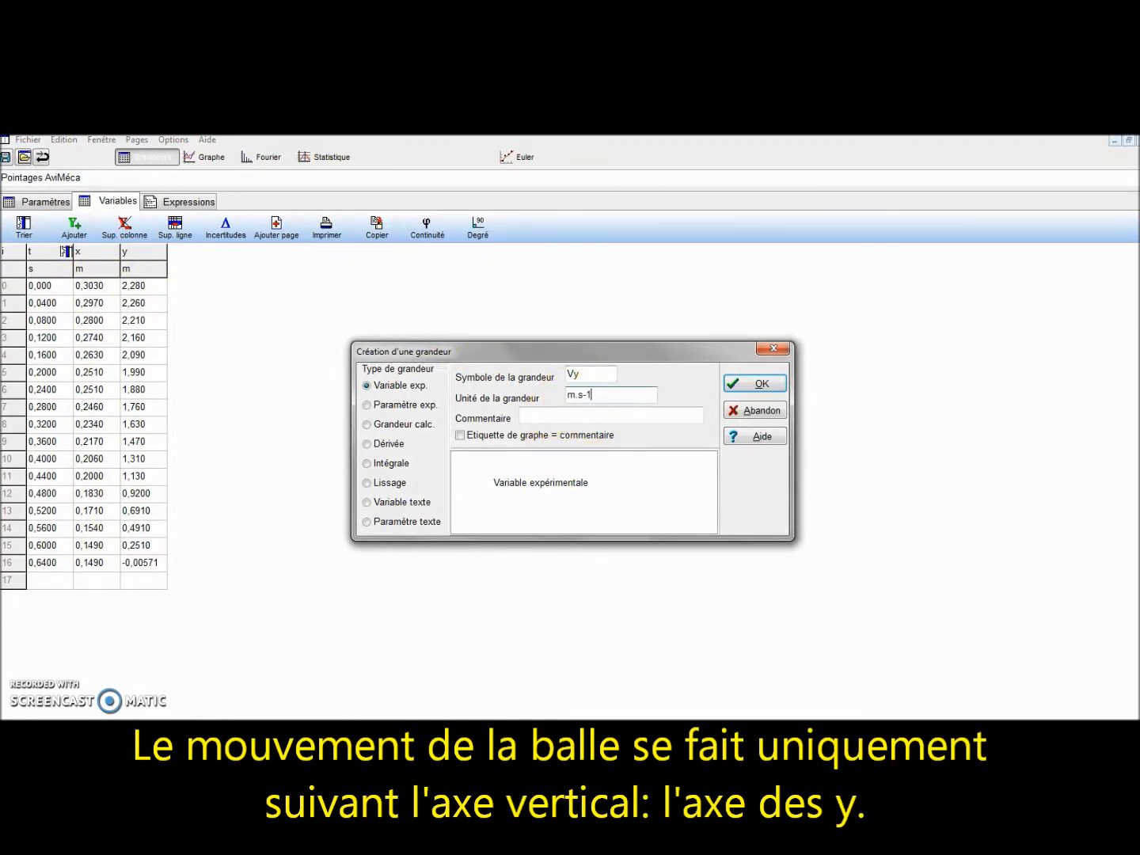
click(369, 444)
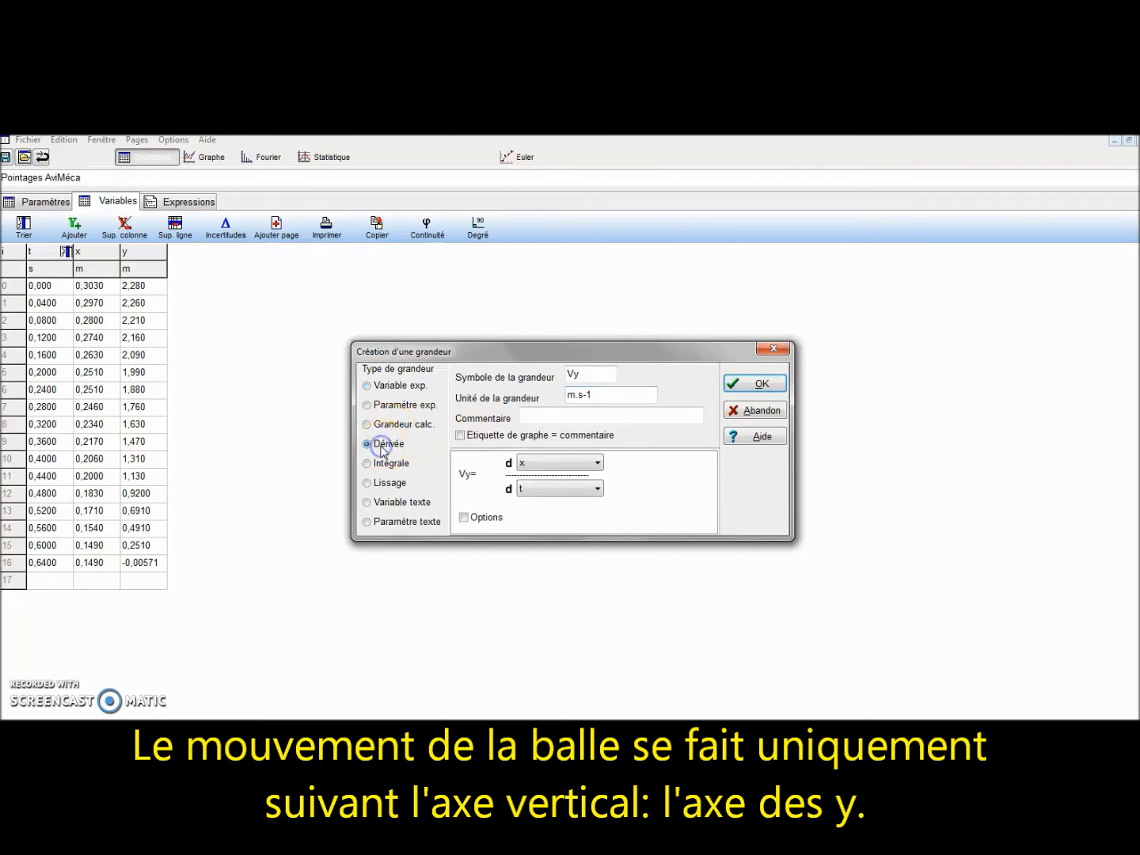
click(604, 464)
click(552, 497)
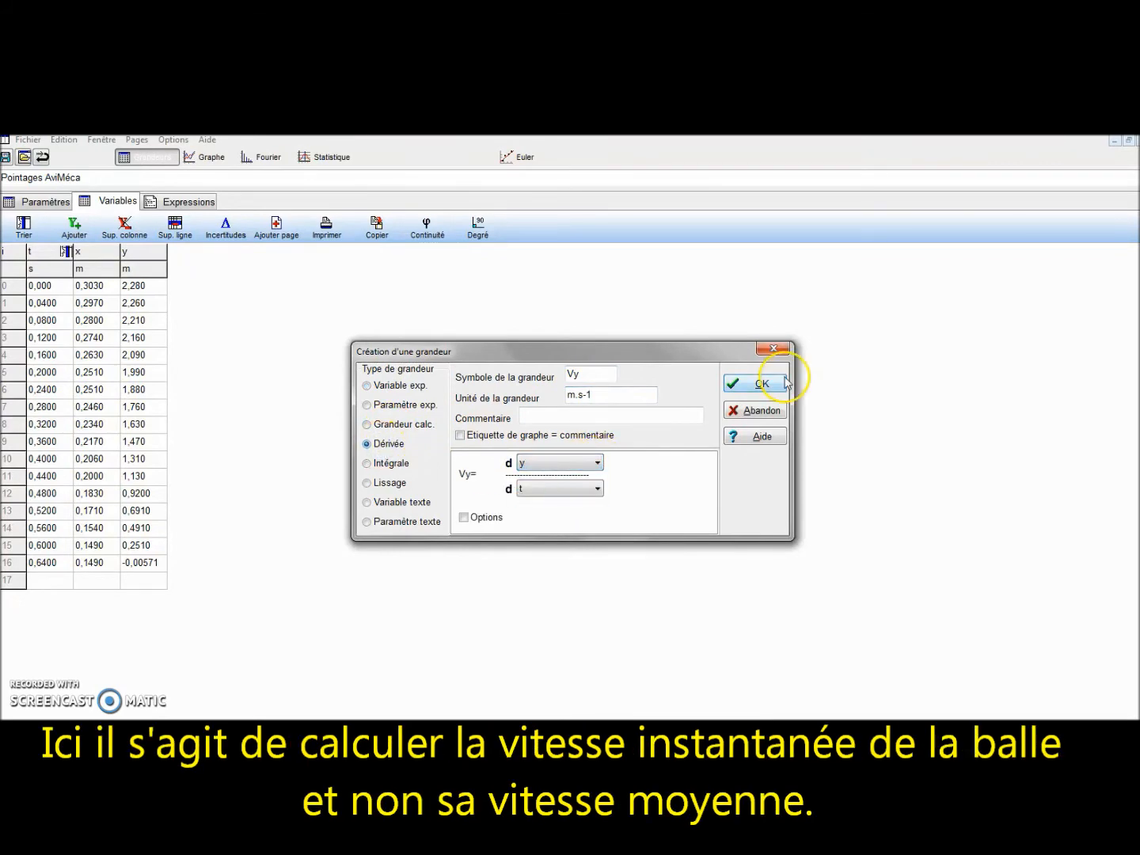
click(761, 384)
click(393, 255)
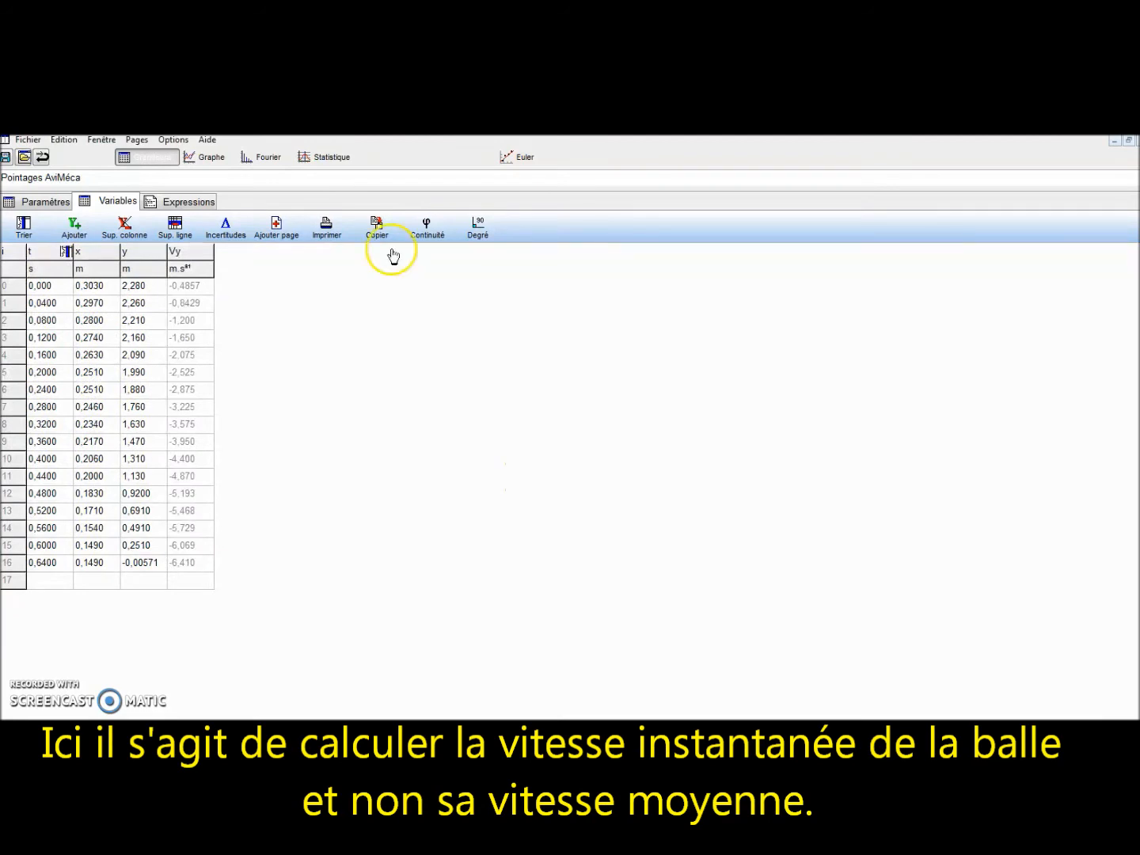
- Add a calculated quantity Ec in J with the expression 0.5*0.020*Vy*Vy
click(74, 232)
click(588, 373)
text(Ec)
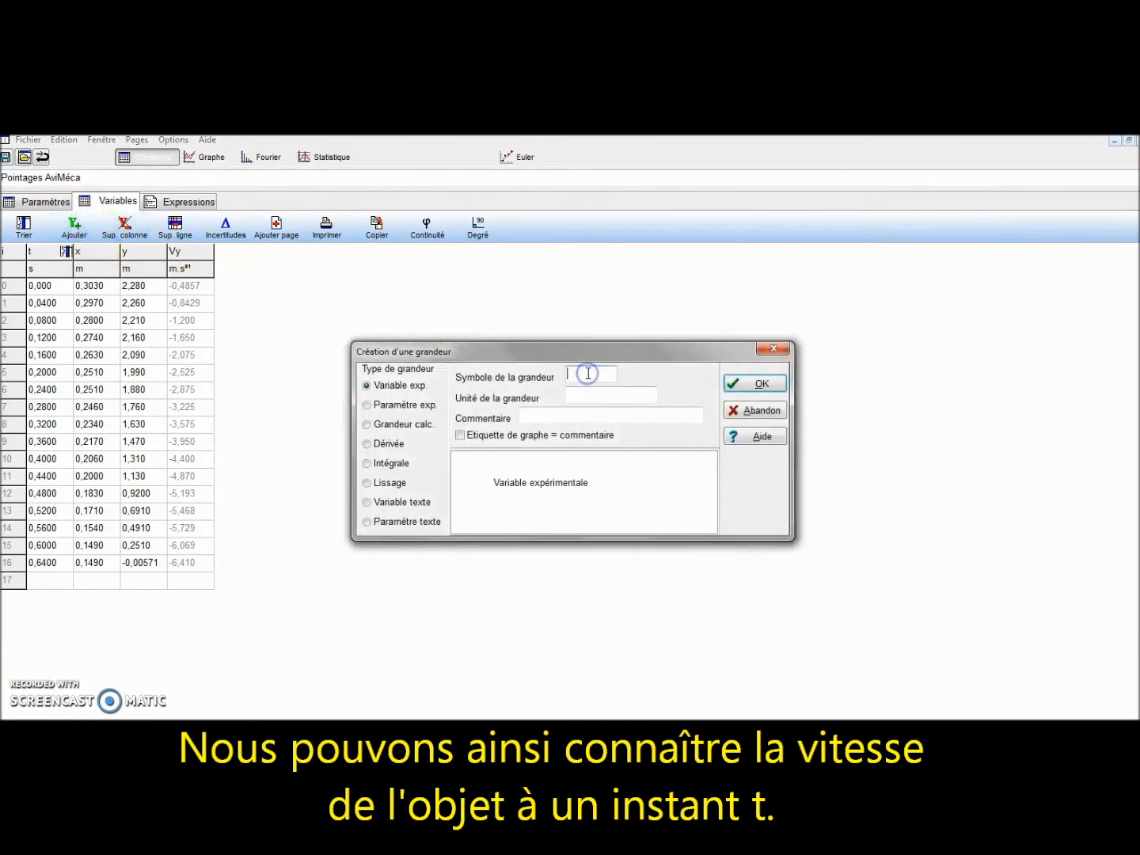
click(591, 396)
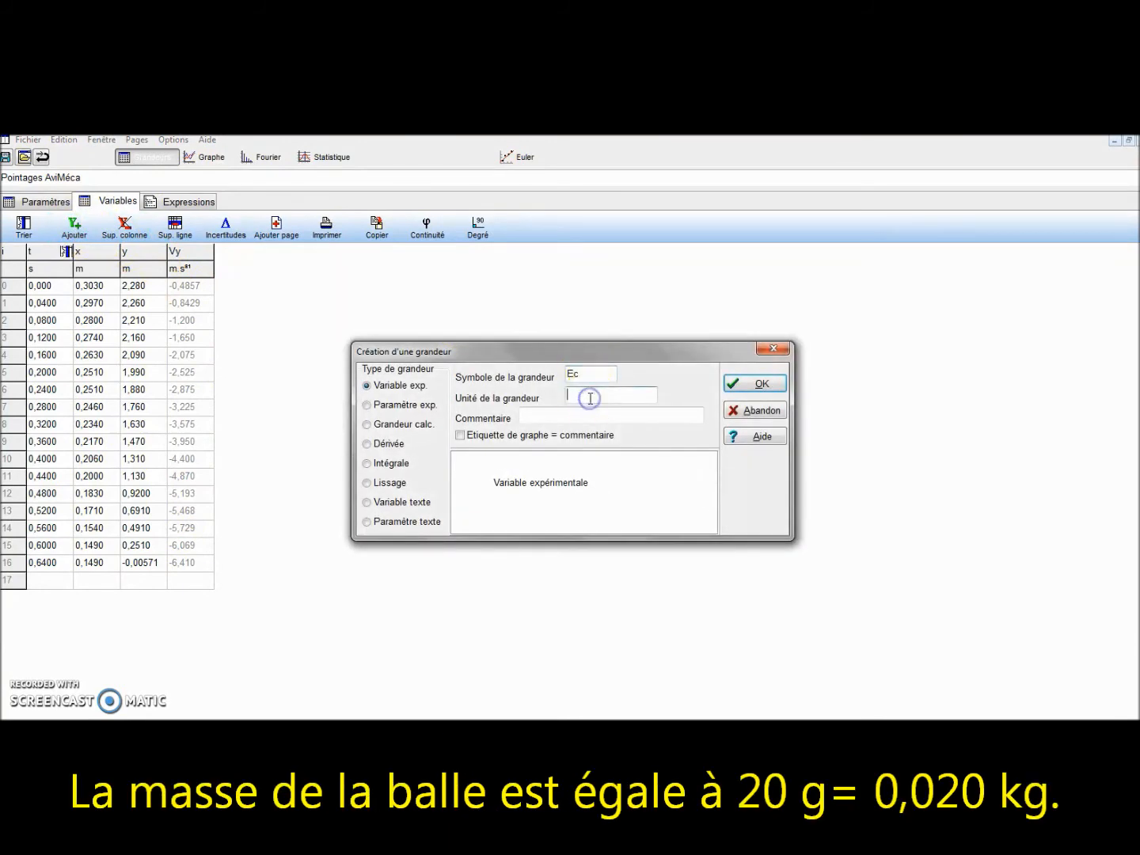
text(J)
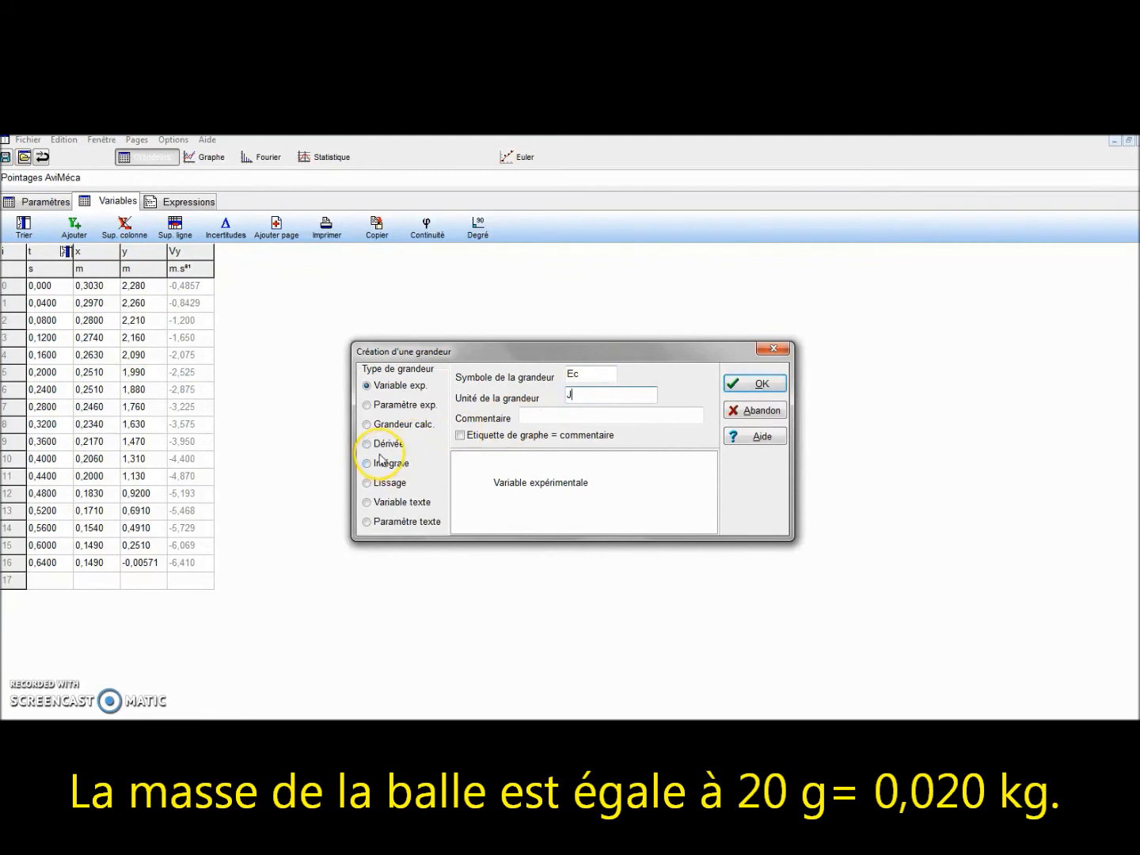
click(402, 428)
click(516, 494)
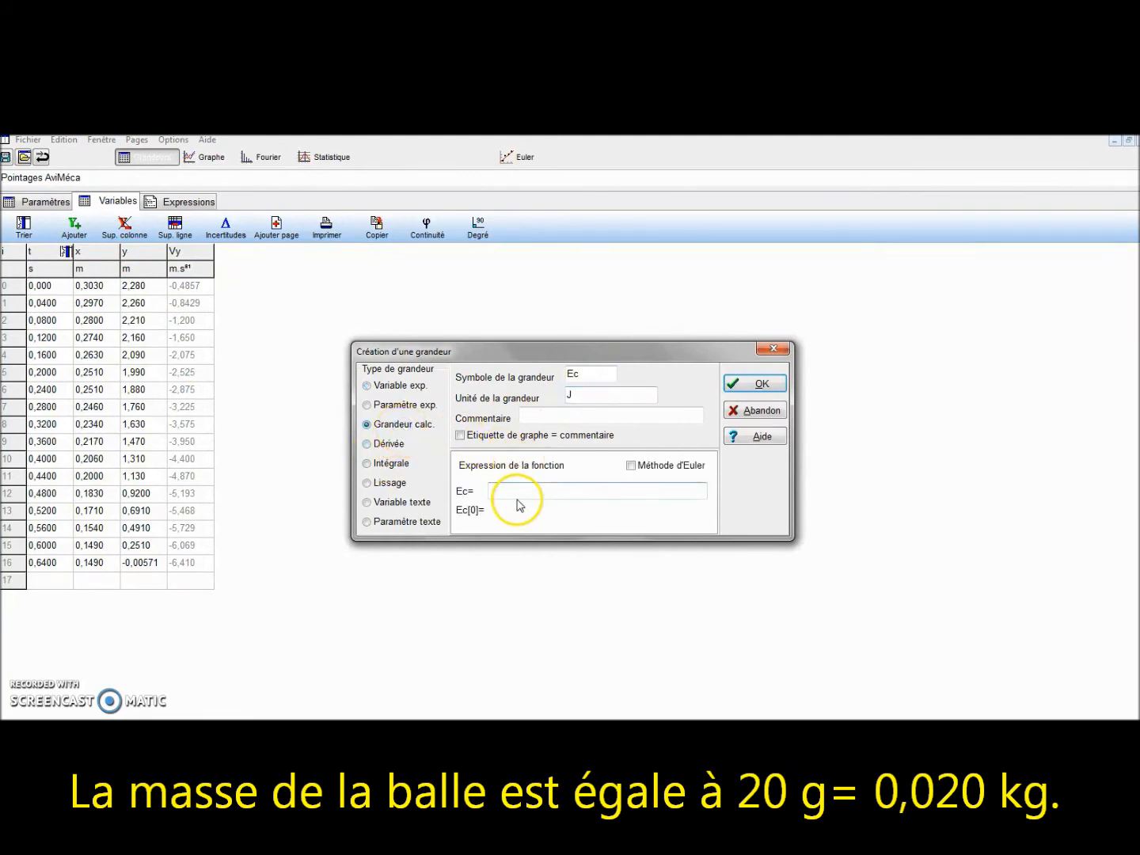
text(0.5)
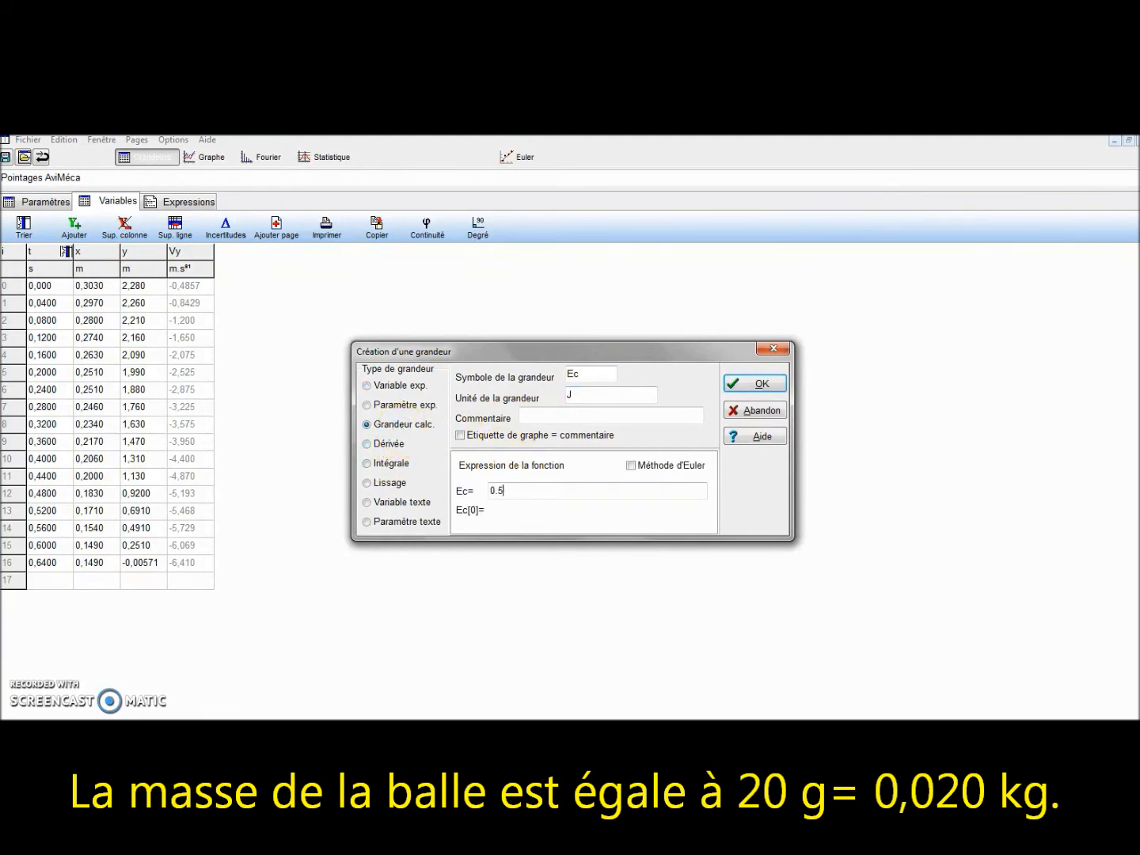
text(*0.020*Vy*Vy)
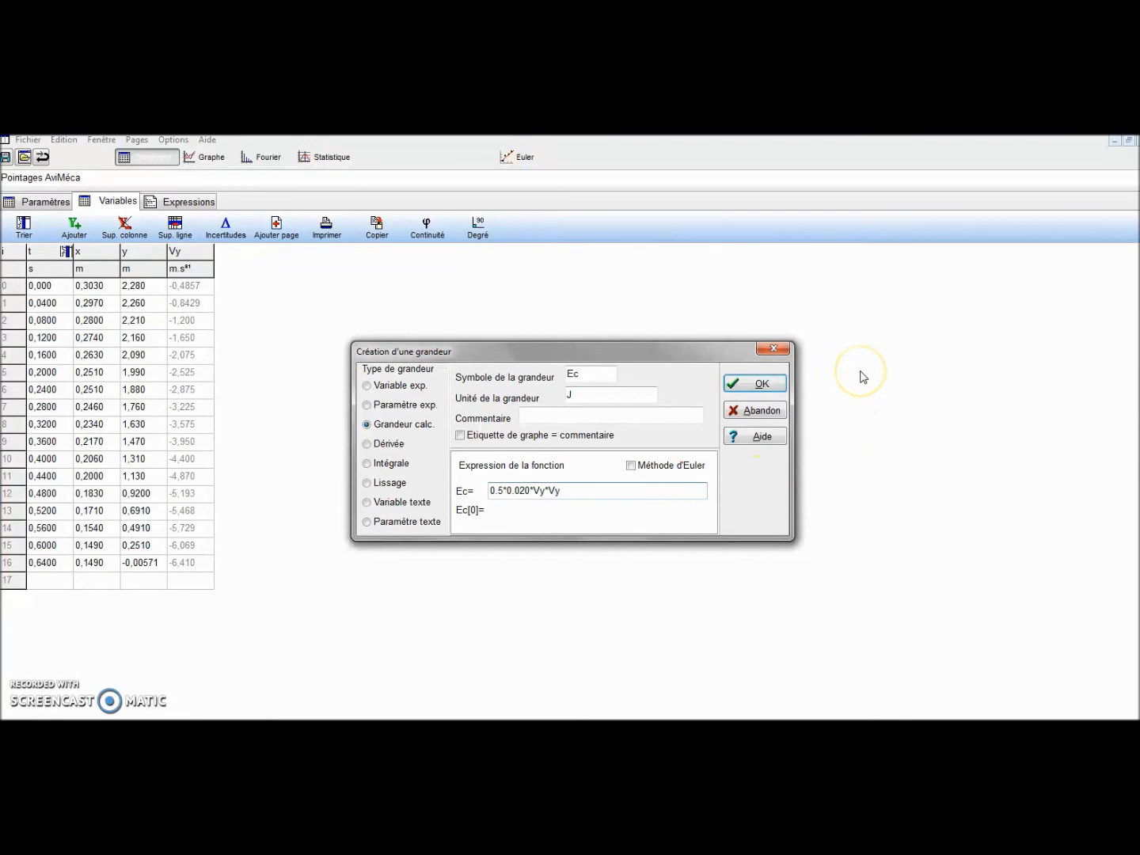
click(762, 385)
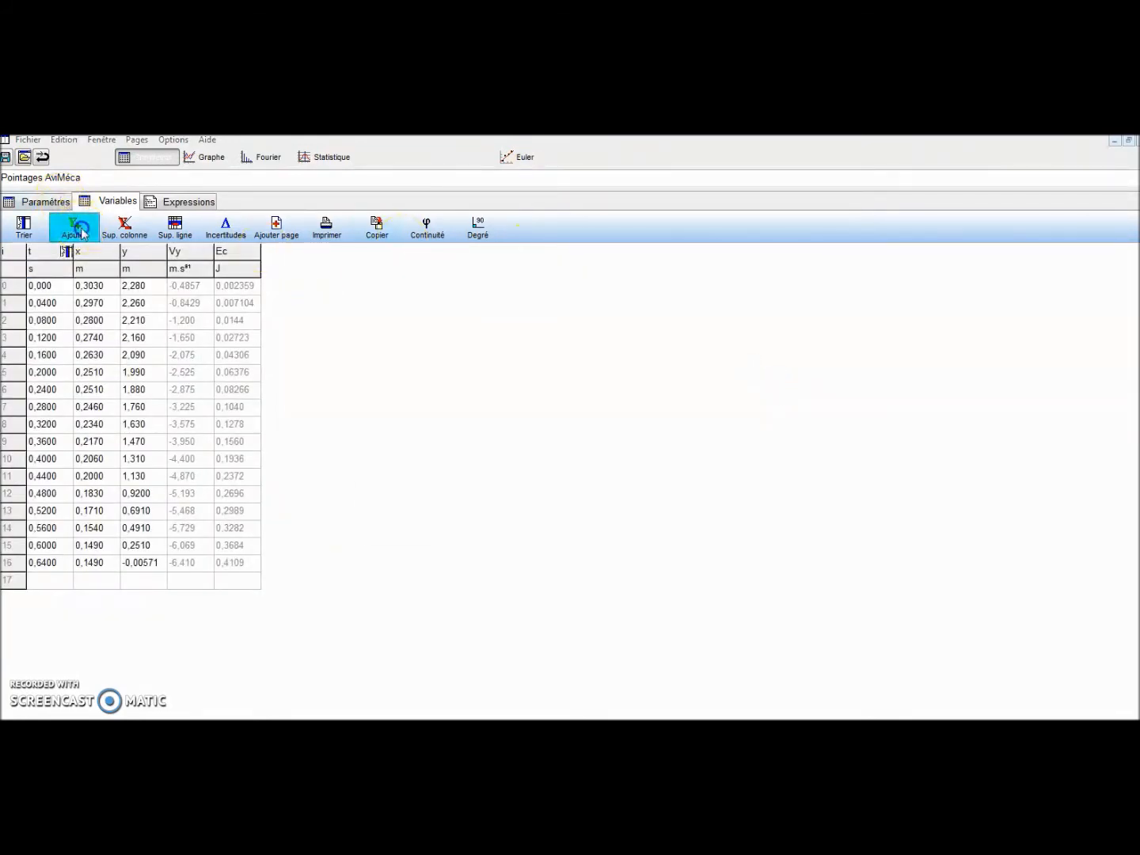
- Add a calculated quantity Epp in J with the expression 0.020*9.81*y
click(81, 233)
text(Epp)
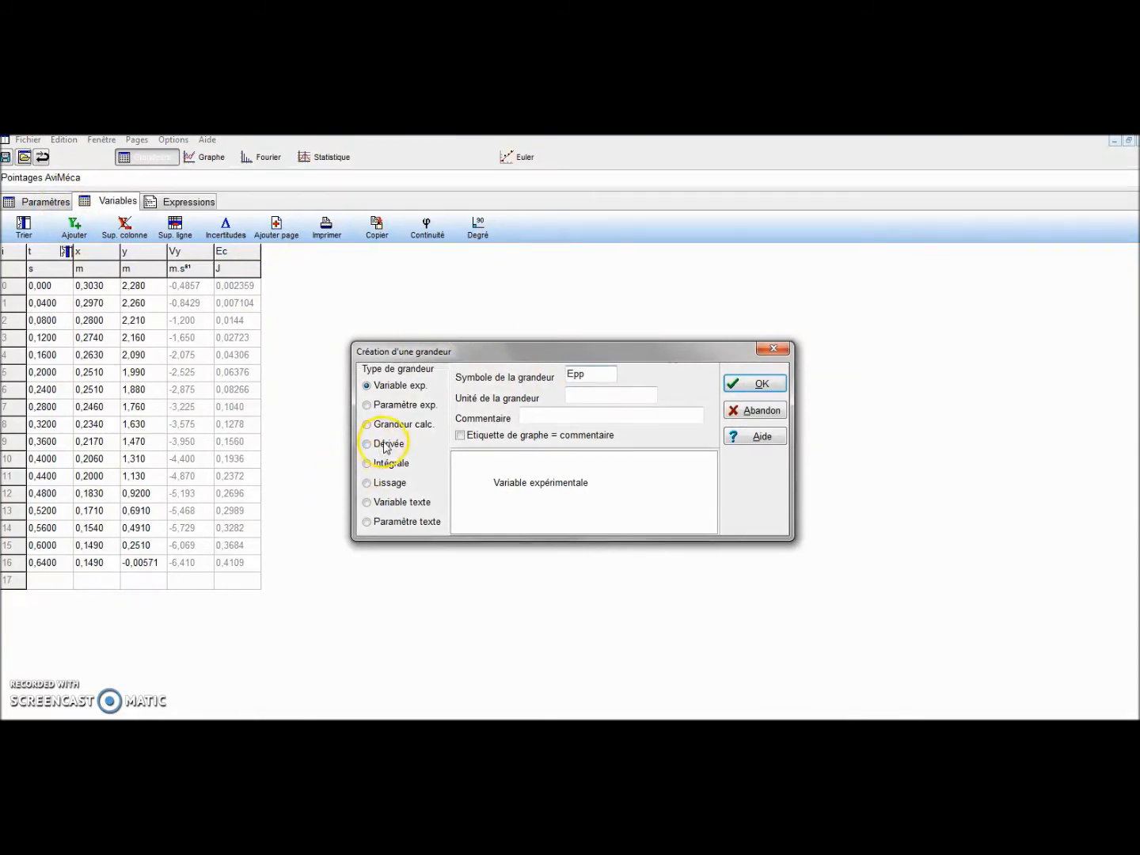
click(411, 425)
click(599, 395)
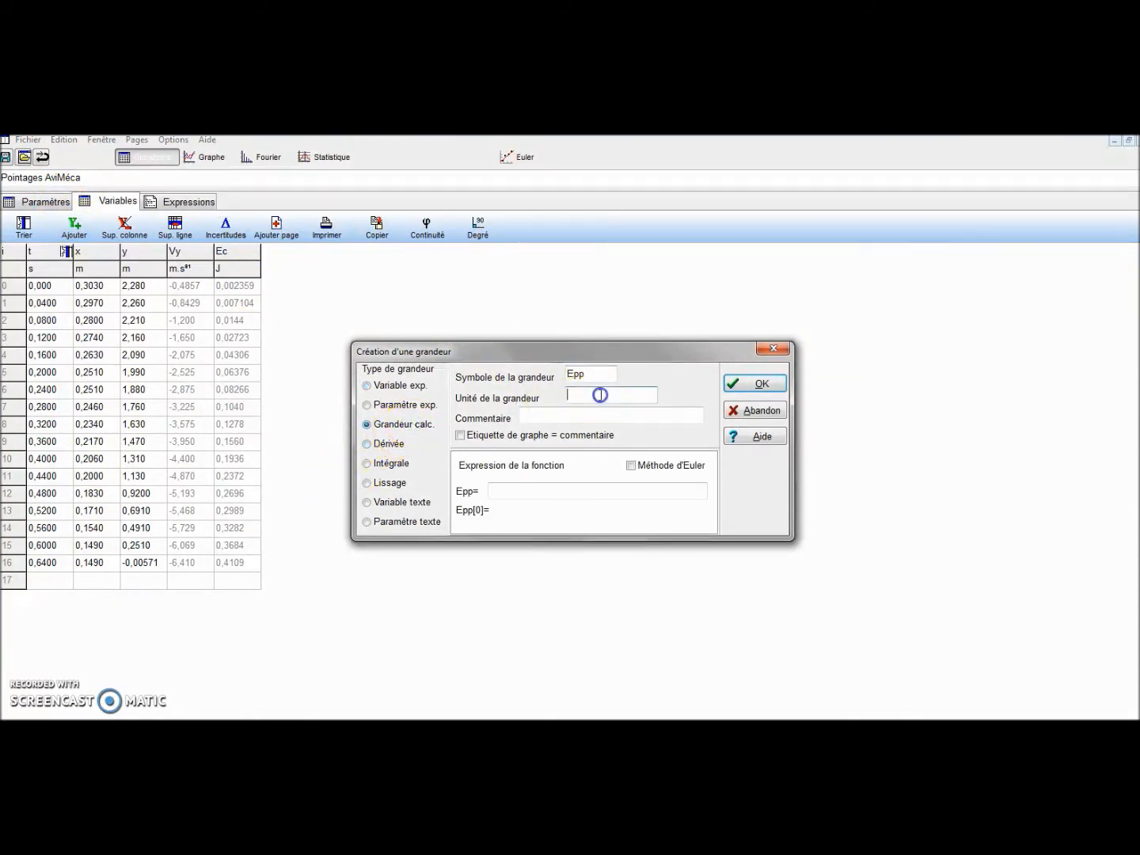
text(J)
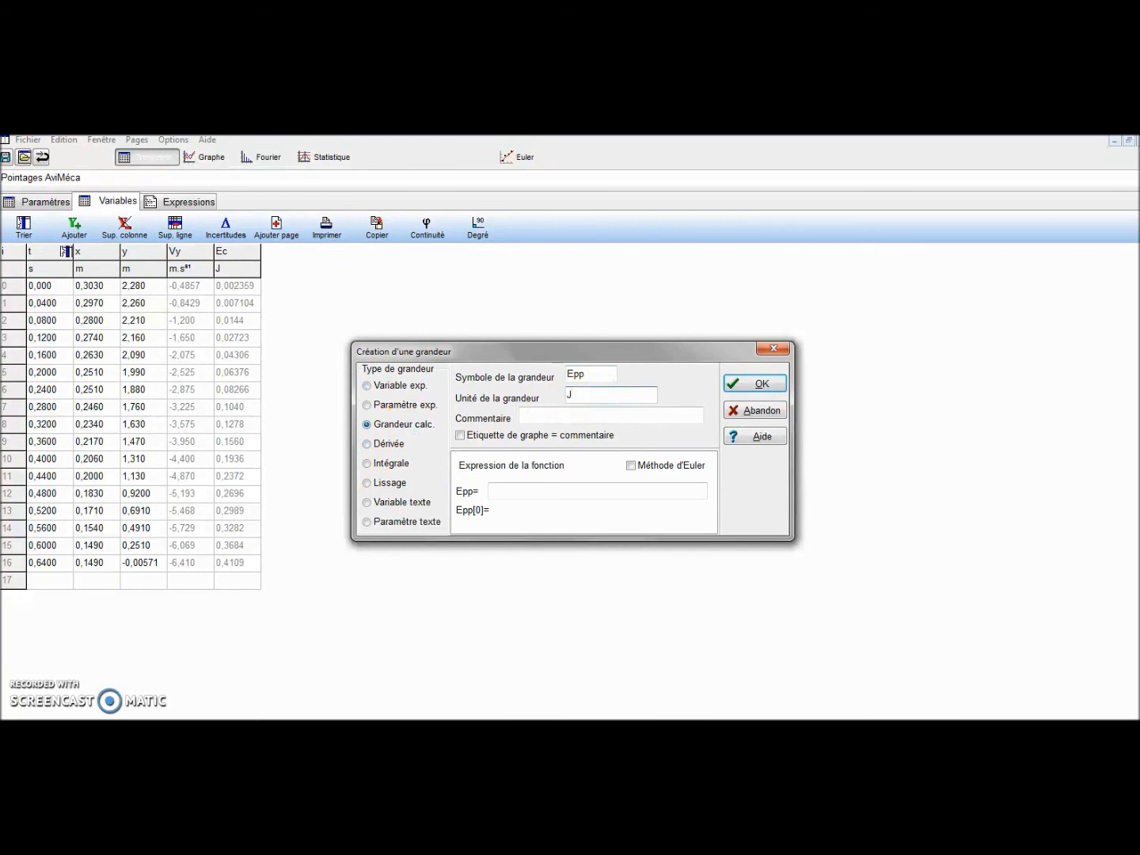
click(504, 495)
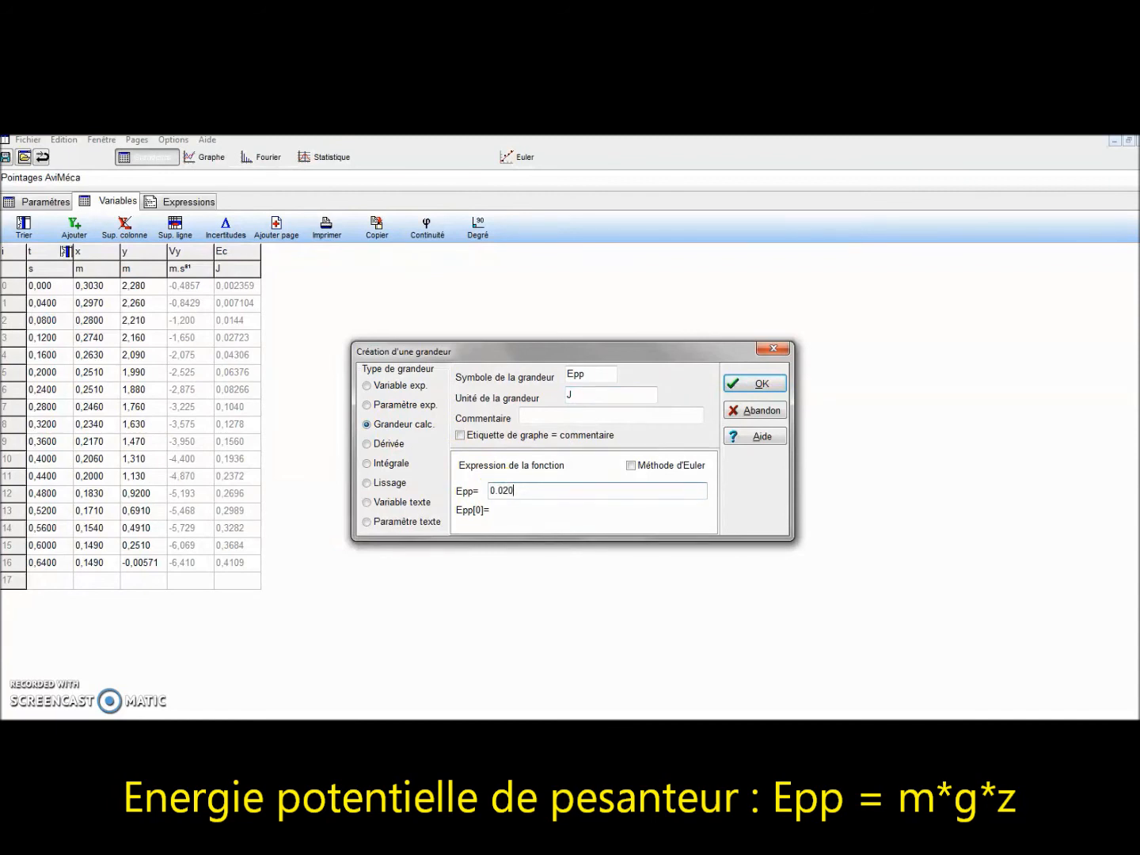
text(0.020*9)
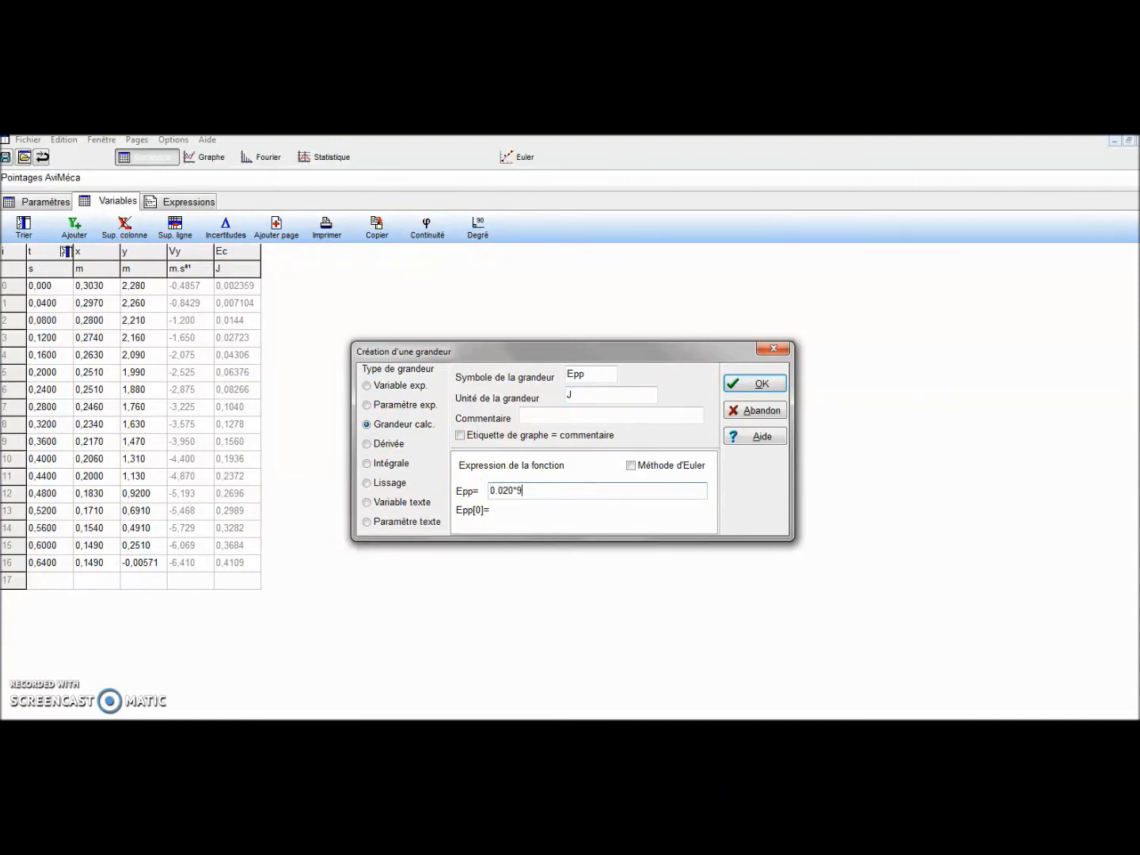
text(.81*y)
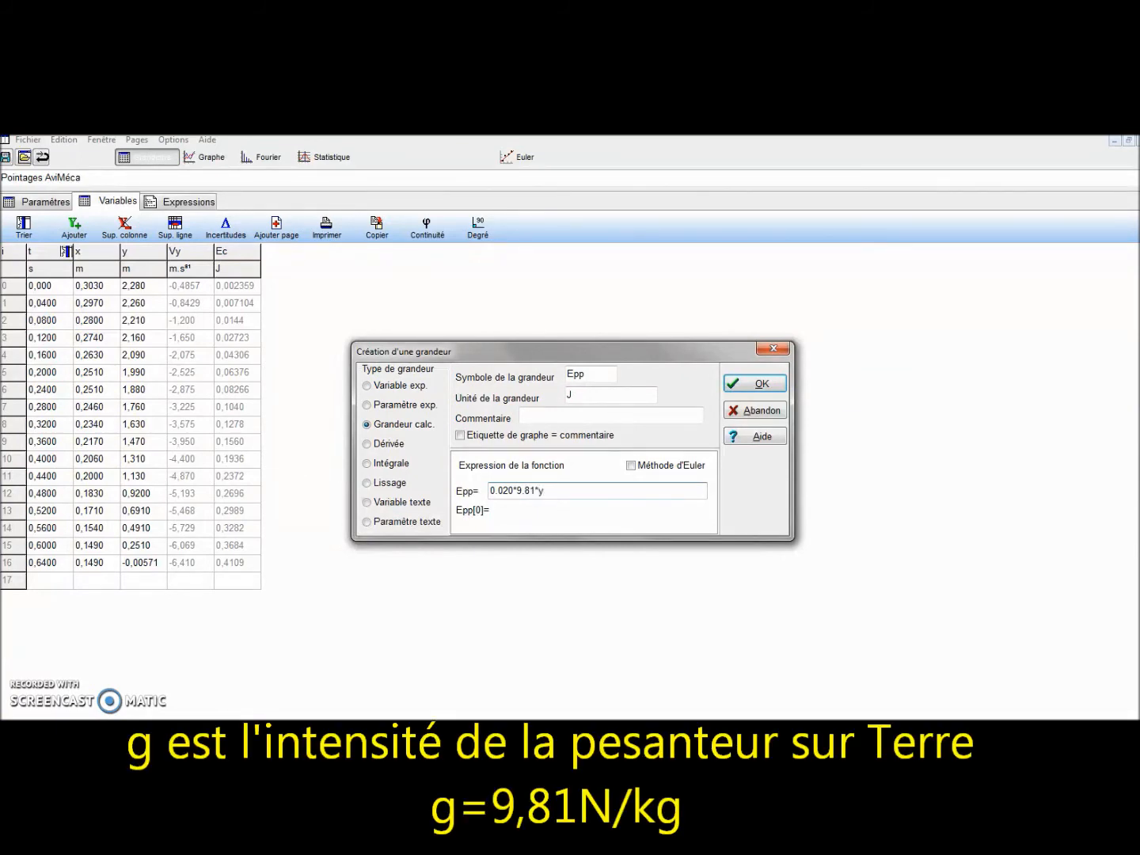
click(757, 380)
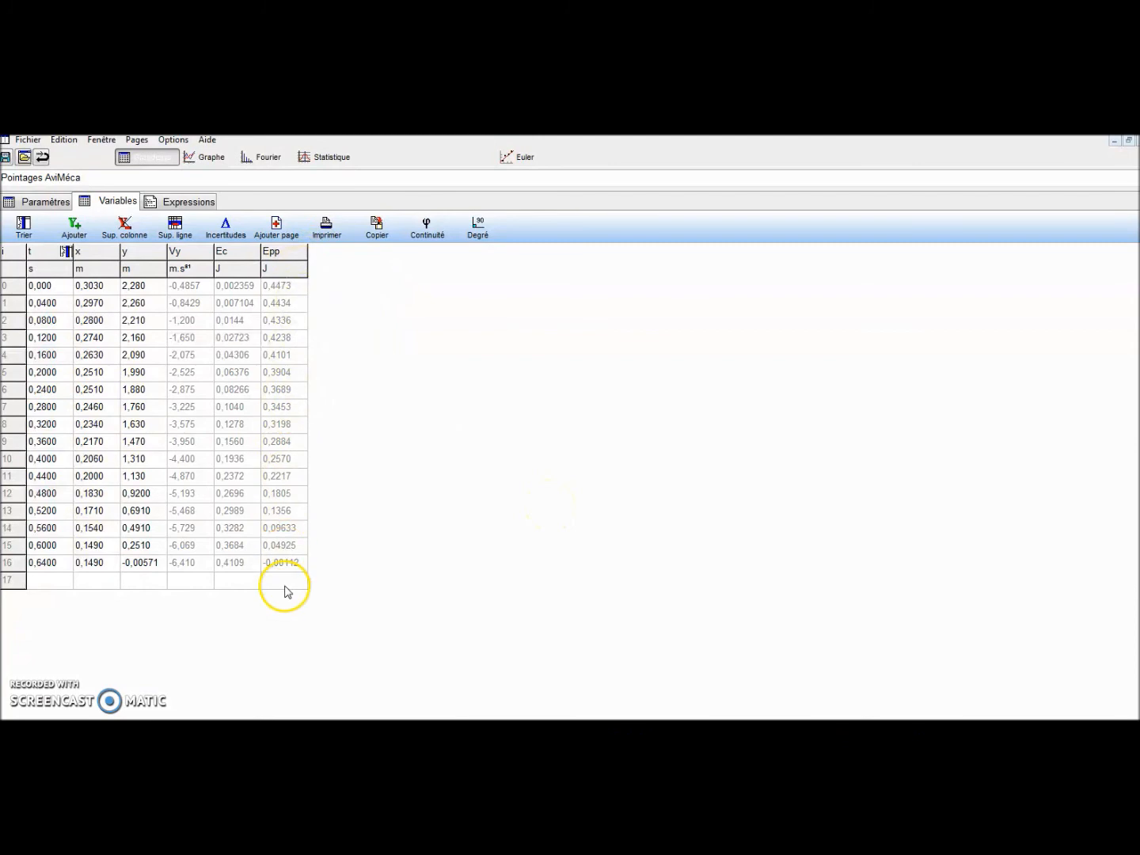
- Add a calculated quantity Em in J with the expression Ec+Epp
click(74, 225)
click(580, 379)
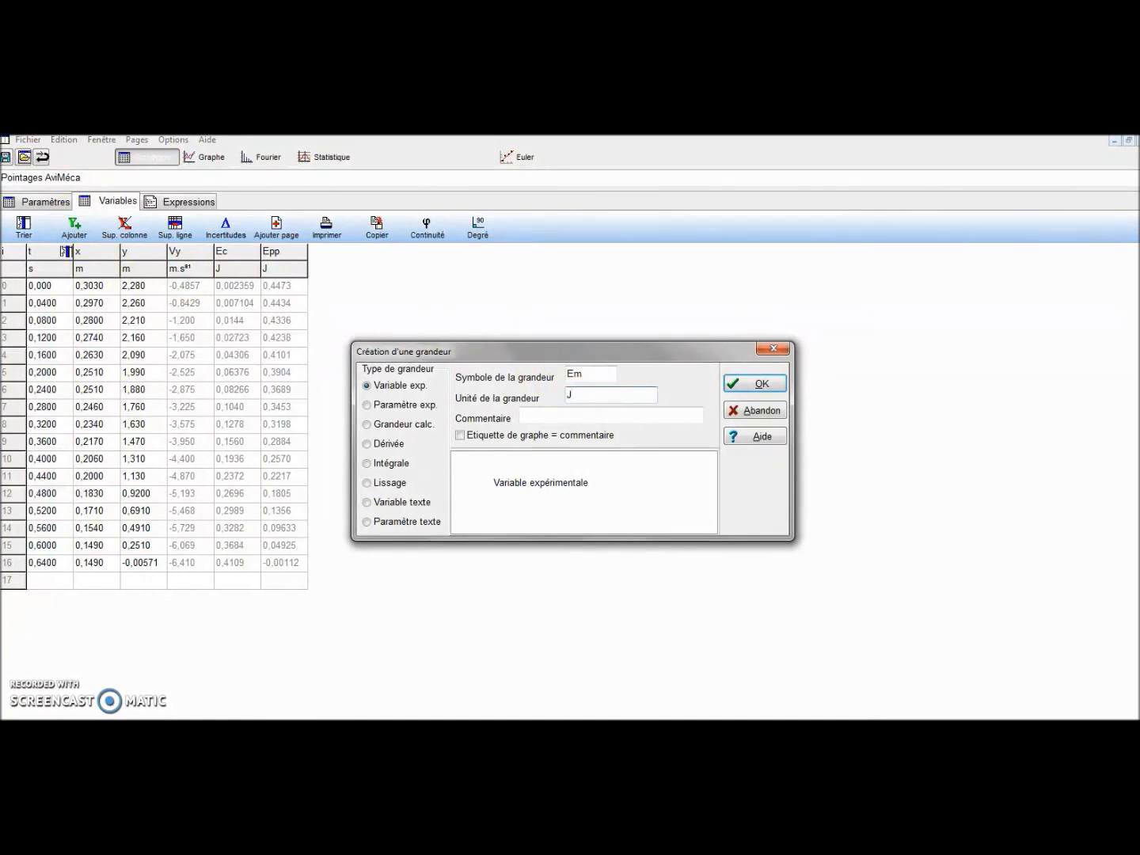
click(393, 426)
click(571, 414)
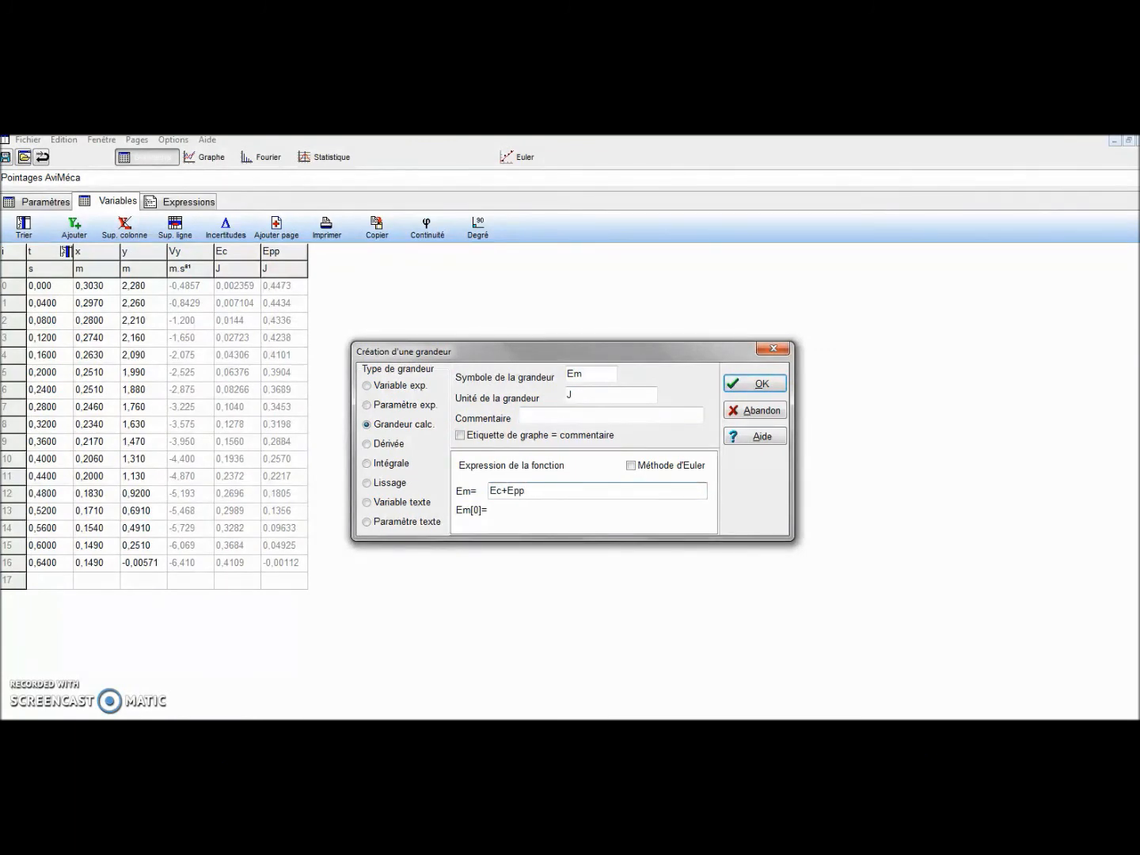
click(781, 384)
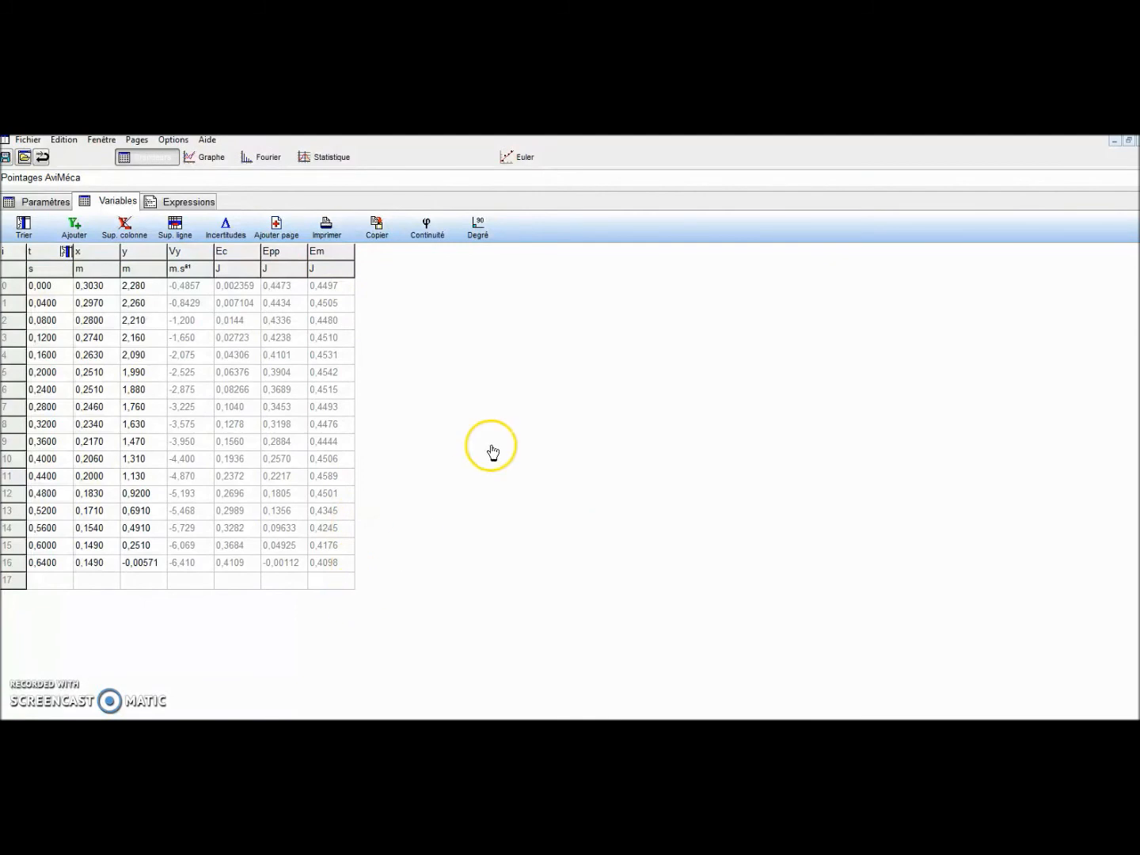
- In the graph's coordinates, replace the x and y curves with Ec and Epp as functions of t
click(213, 158)
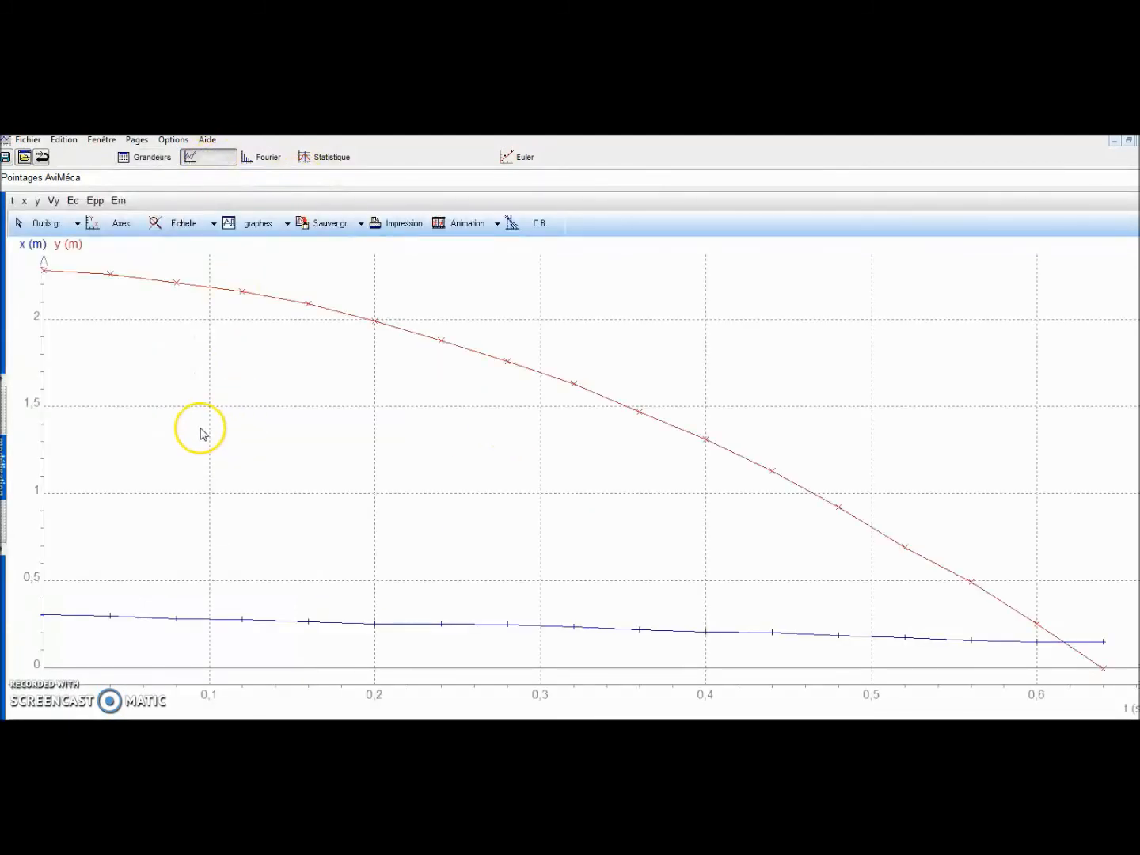
click(98, 227)
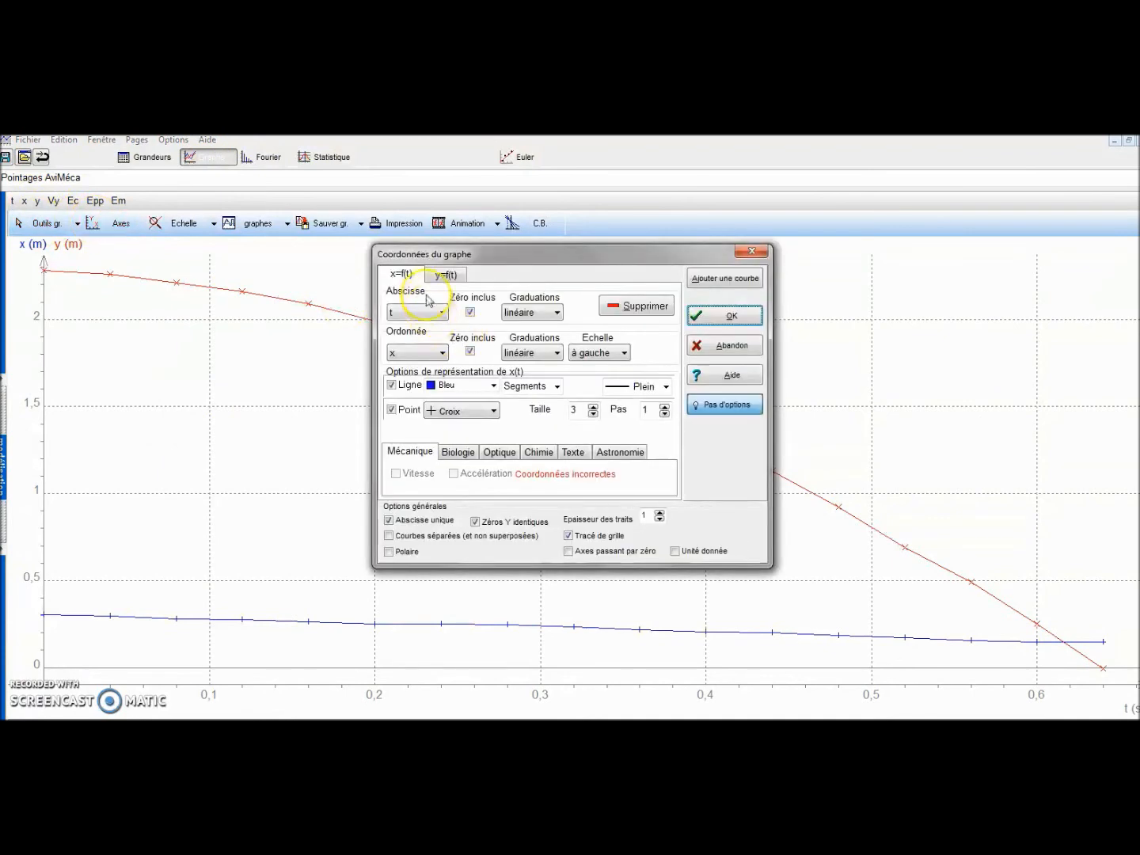
click(442, 352)
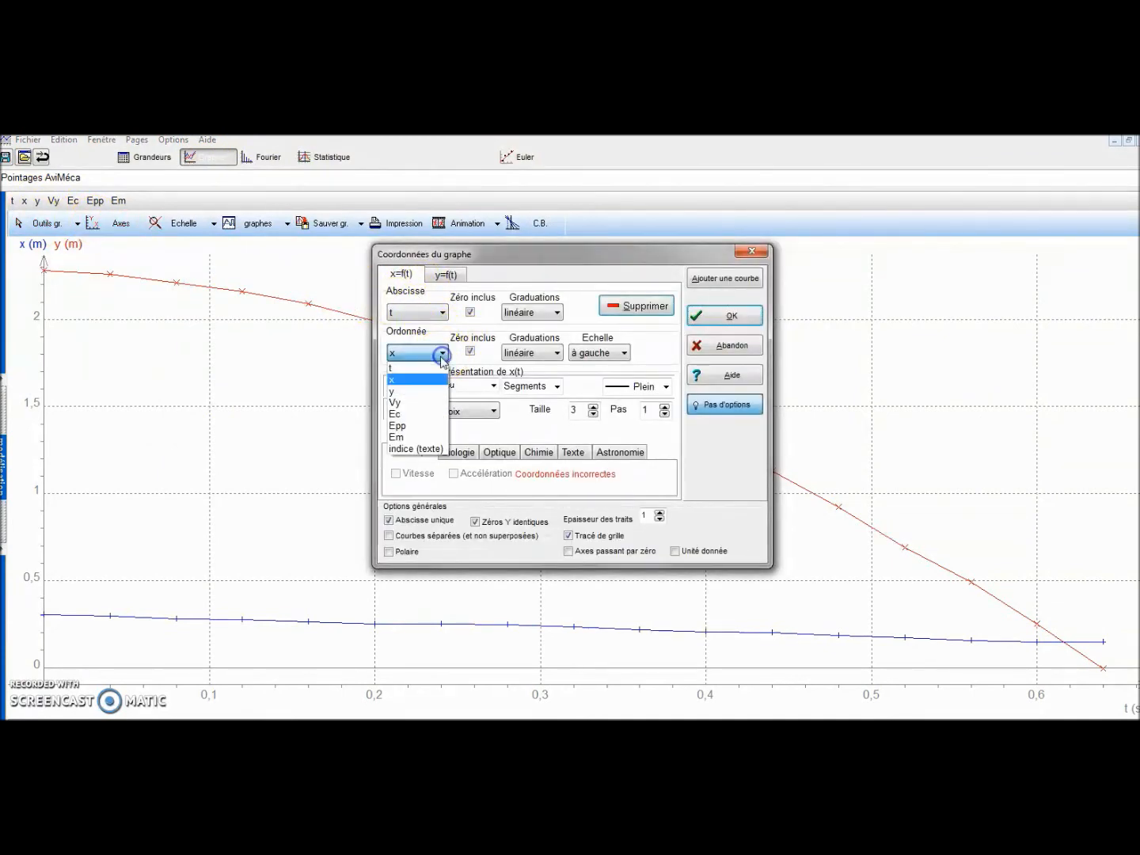
click(408, 418)
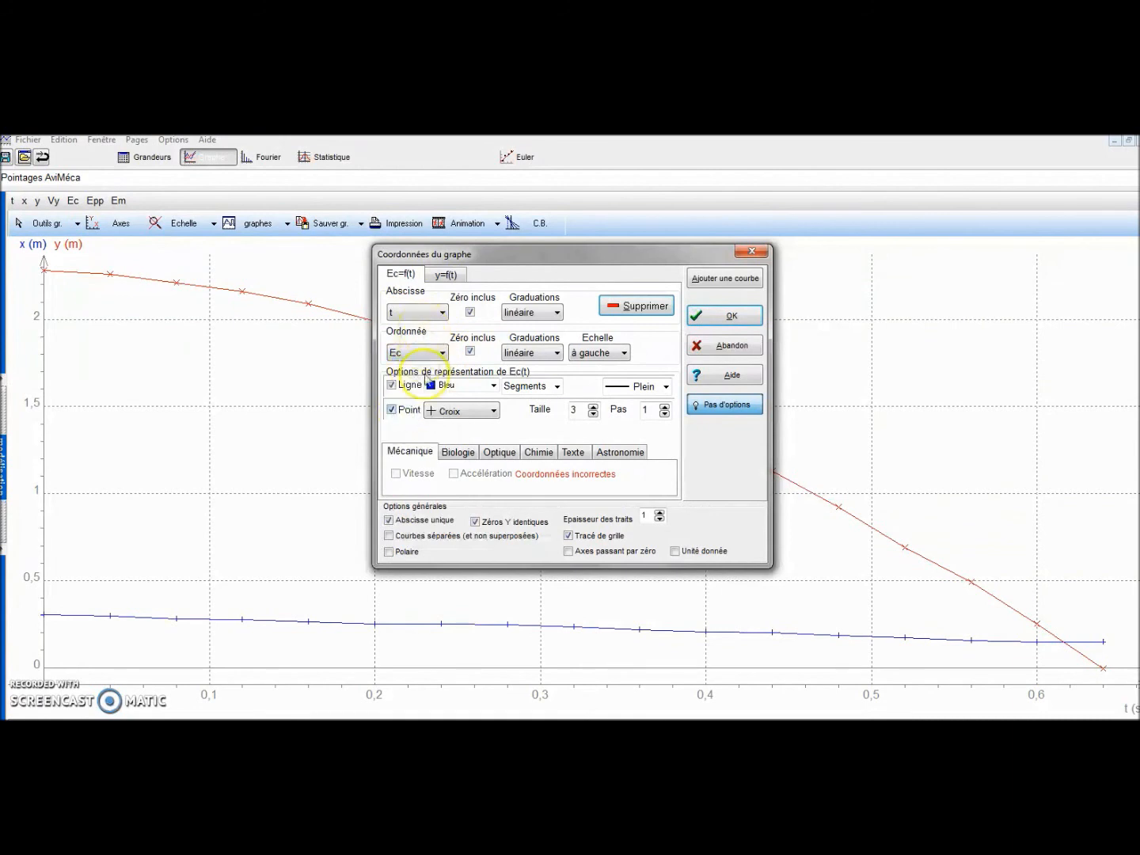
click(446, 274)
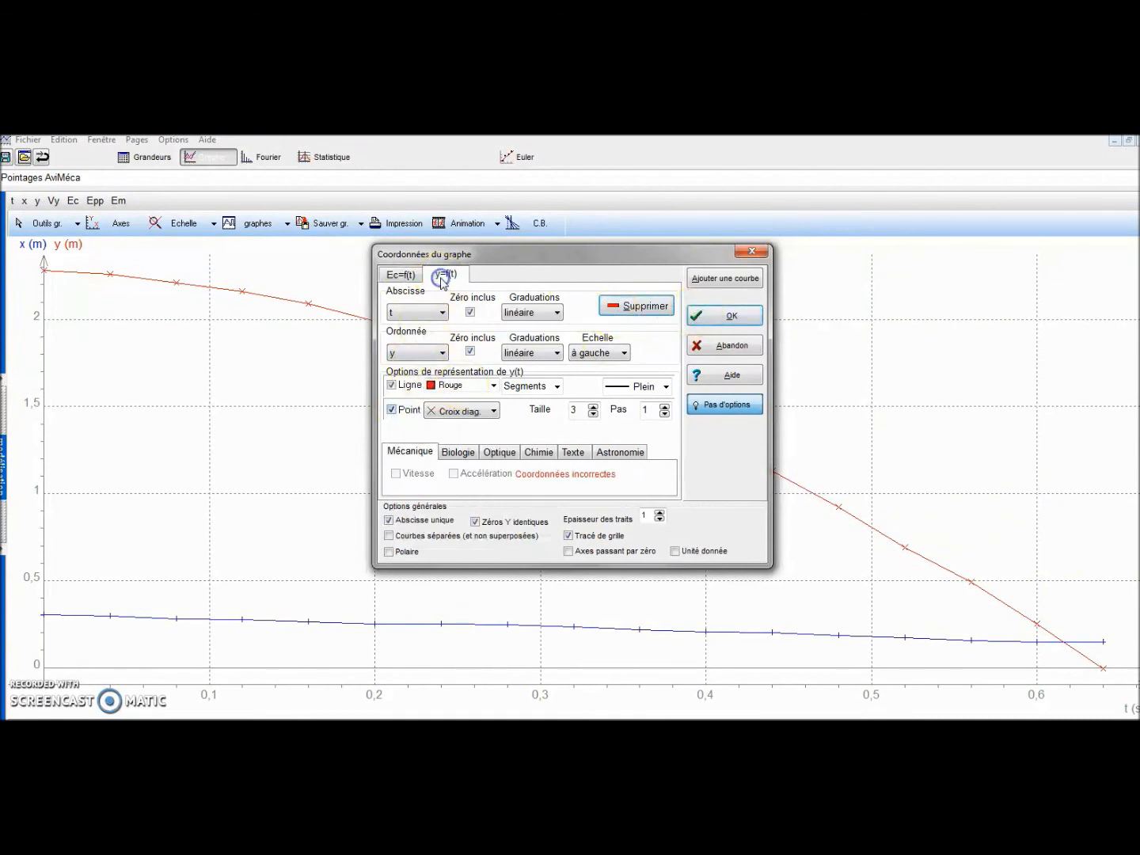
click(442, 354)
click(402, 426)
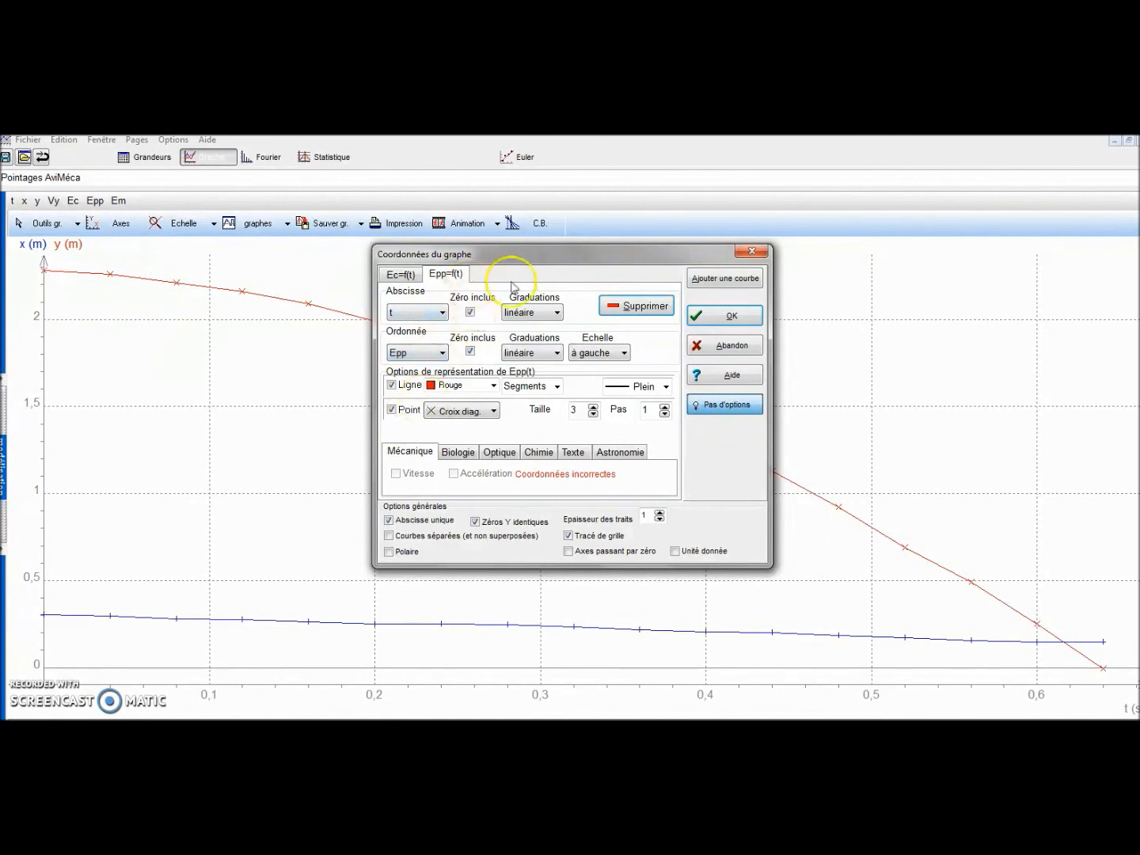
- Add a third curve of Em against t with its points joined by a line, and apply the graph settings
click(725, 278)
click(447, 358)
click(404, 437)
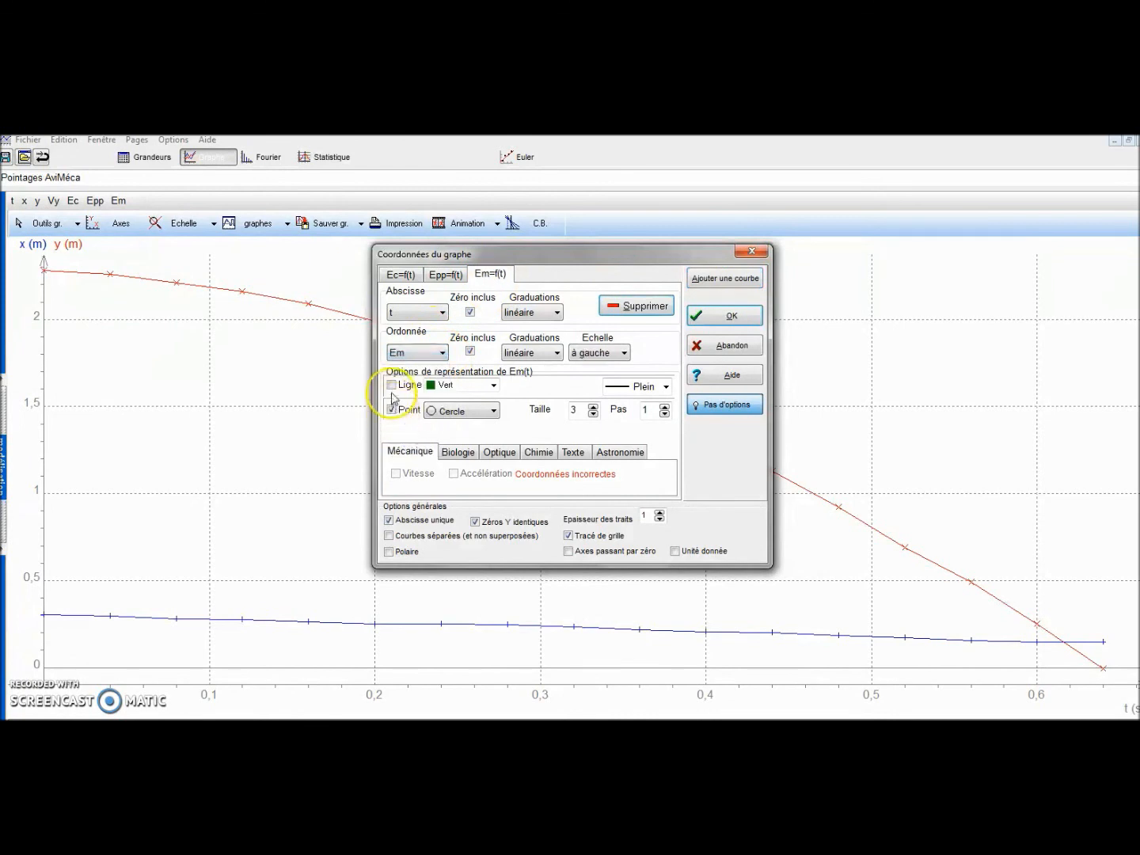
click(729, 317)
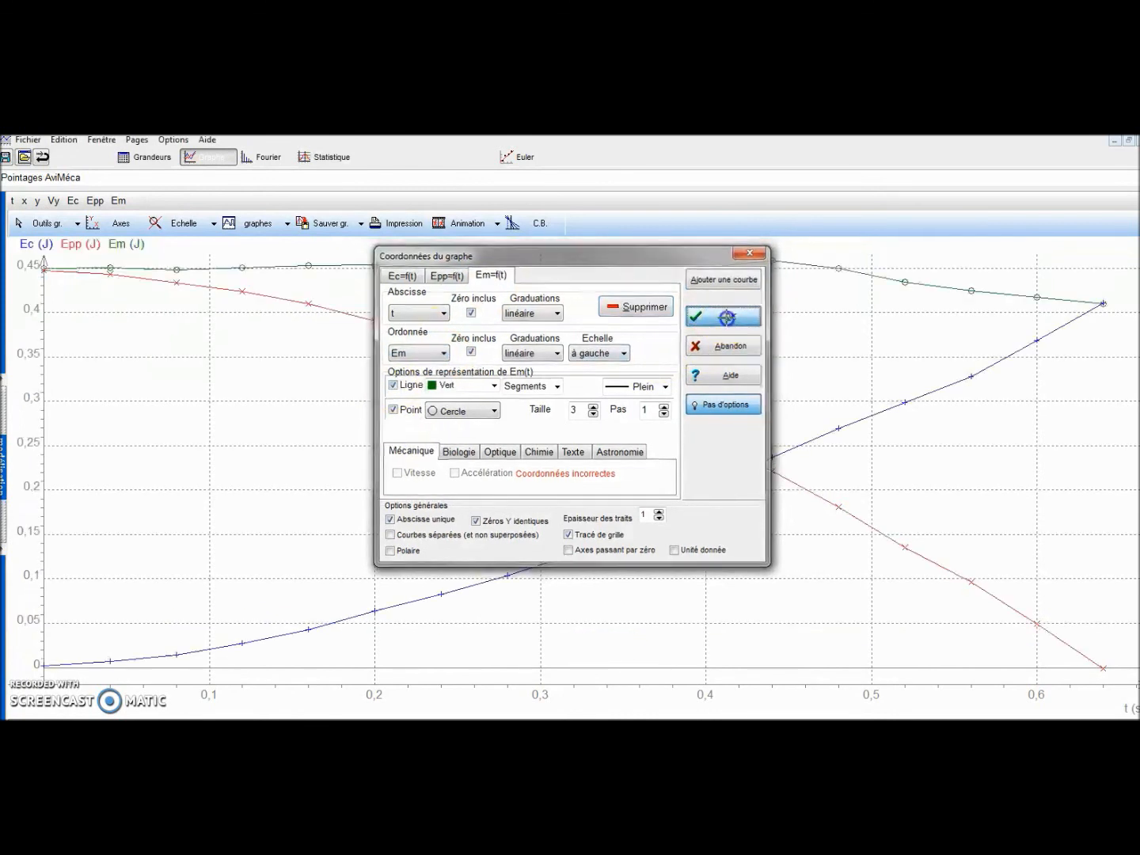